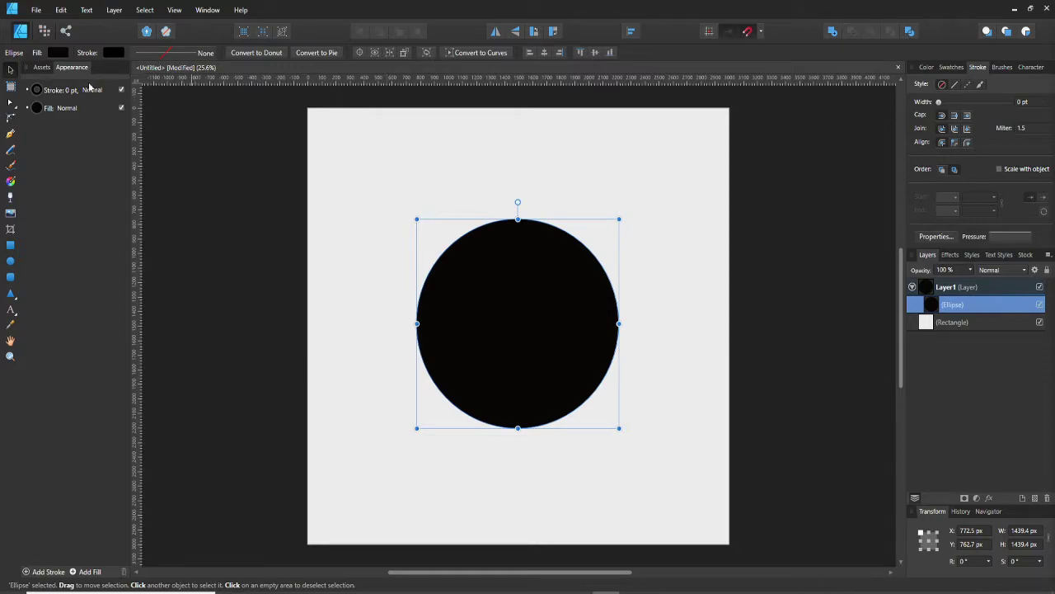
Fill the large black circle with pale cream and reduce the color's saturation by a bit less than half
left_click(57, 52)
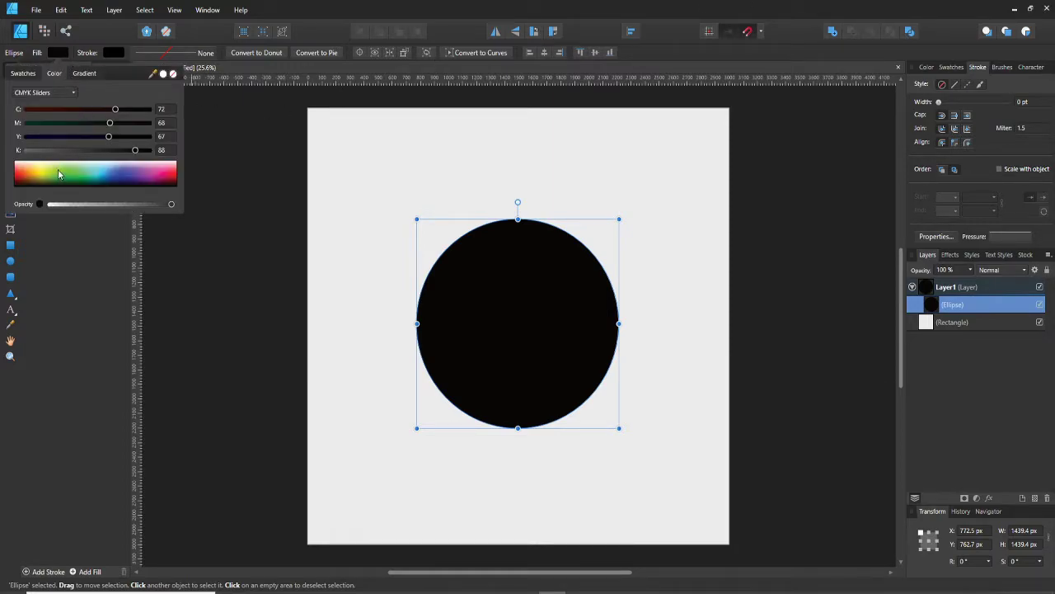
left_click_drag(35, 173, 35, 169)
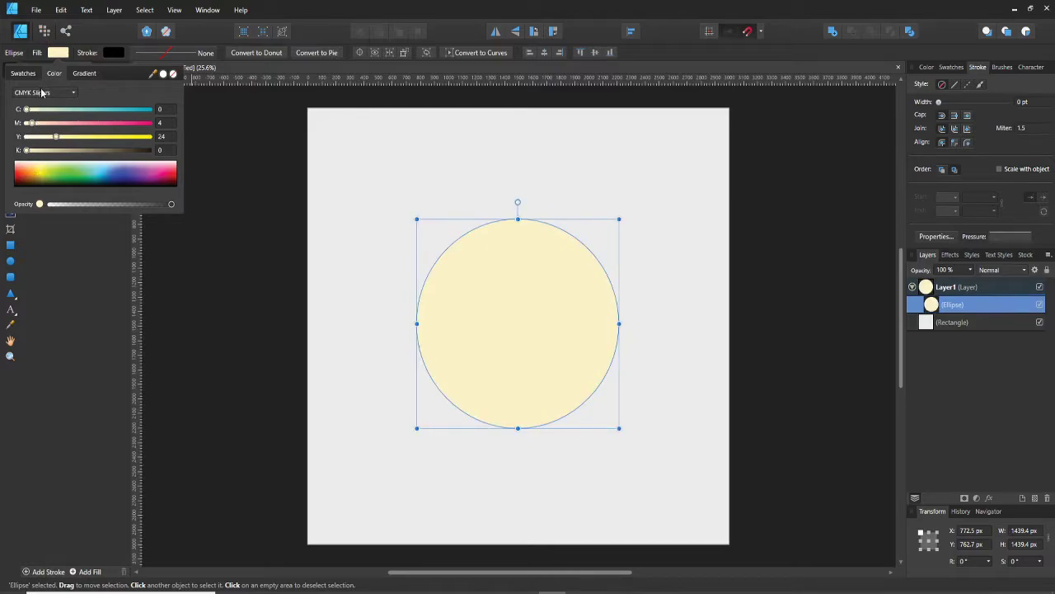
left_click(42, 93)
left_click(36, 208)
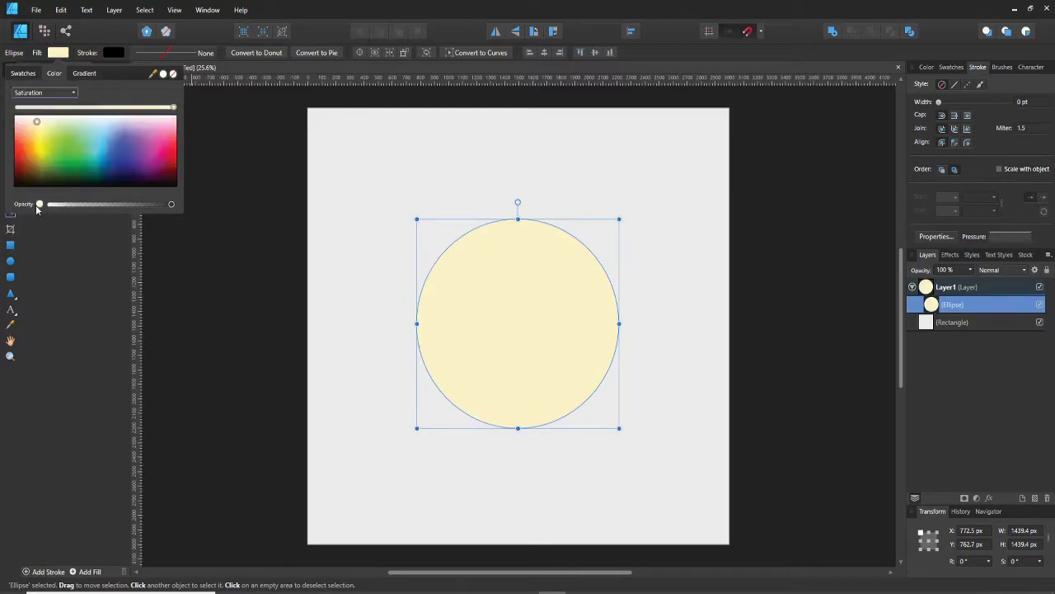
left_click_drag(113, 108, 103, 109)
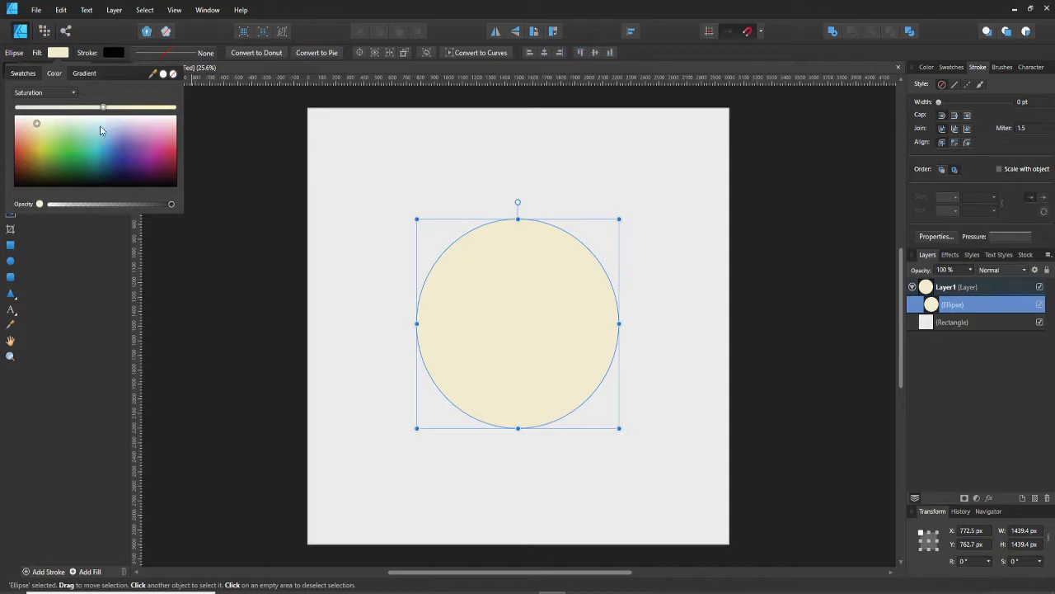
left_click(532, 183)
left_click(527, 270)
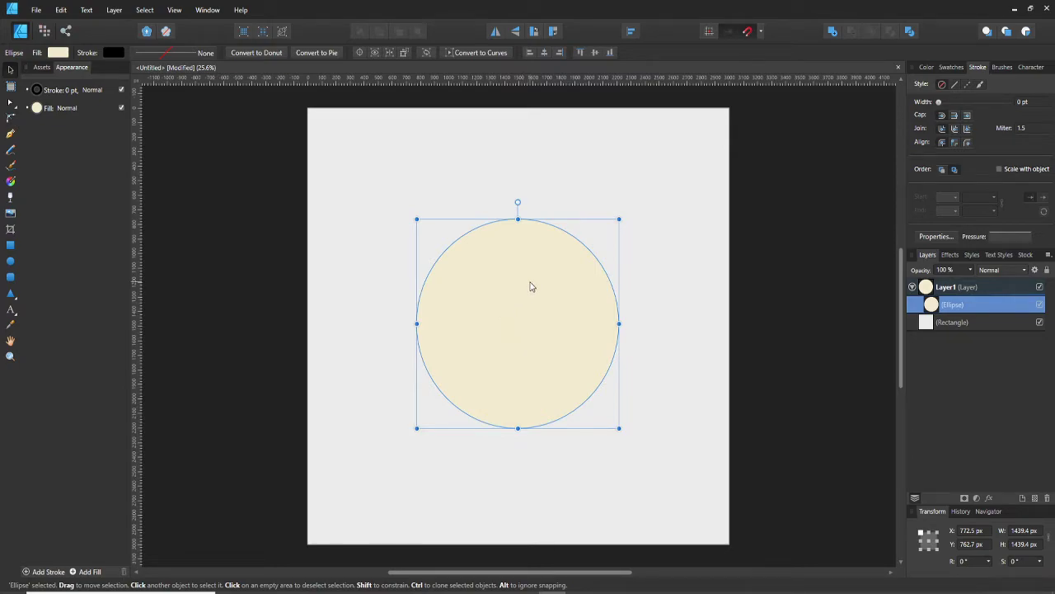
Duplicate the cream circle and remove the fill from the copy
double_click(977, 306)
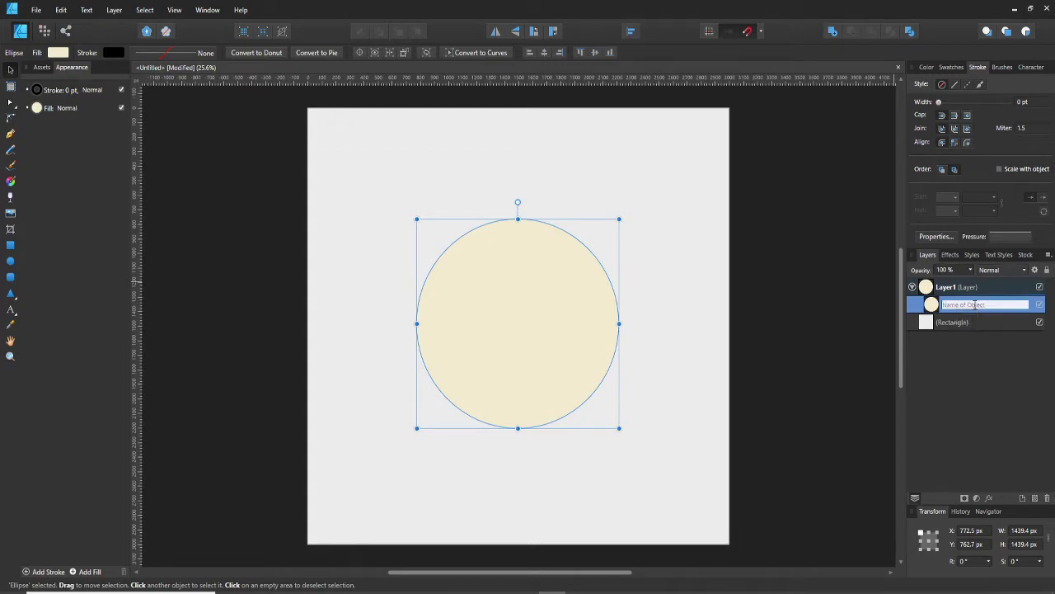
left_click(933, 307)
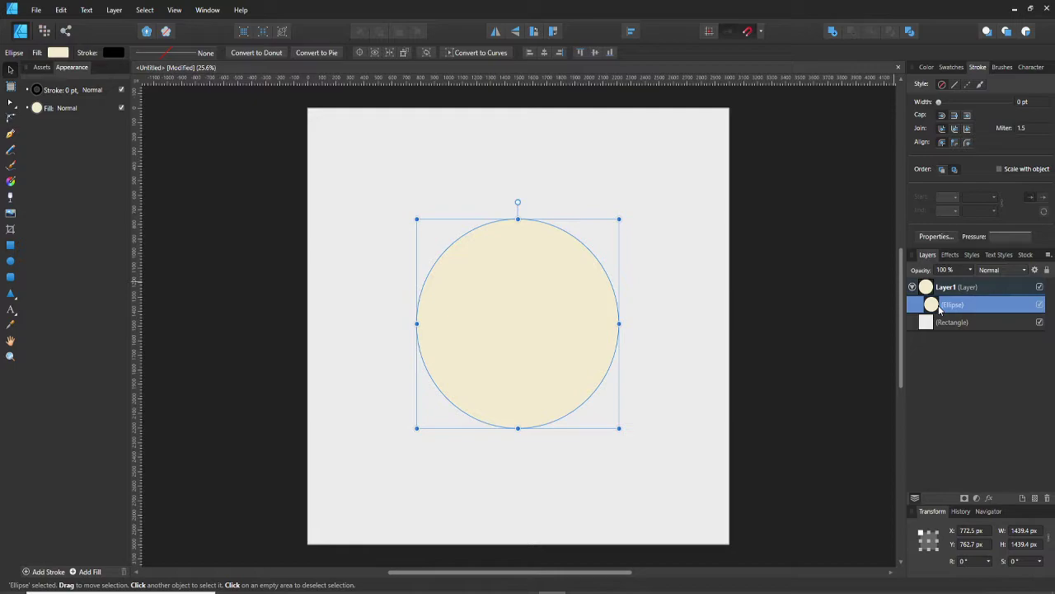
key("ctrl+j")
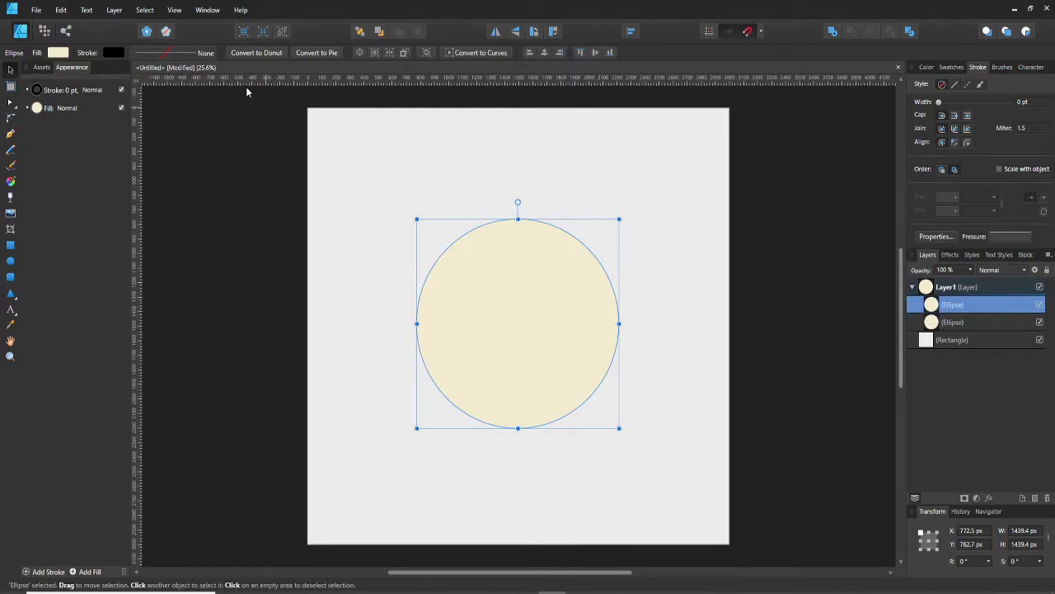
left_click(58, 52)
left_click(173, 75)
Give the unfilled circle copy a solid black stroke 15 pt wide
left_click(112, 52)
left_click(165, 52)
left_click(207, 93)
type("8")
key("Return")
left_click(210, 94)
type("15")
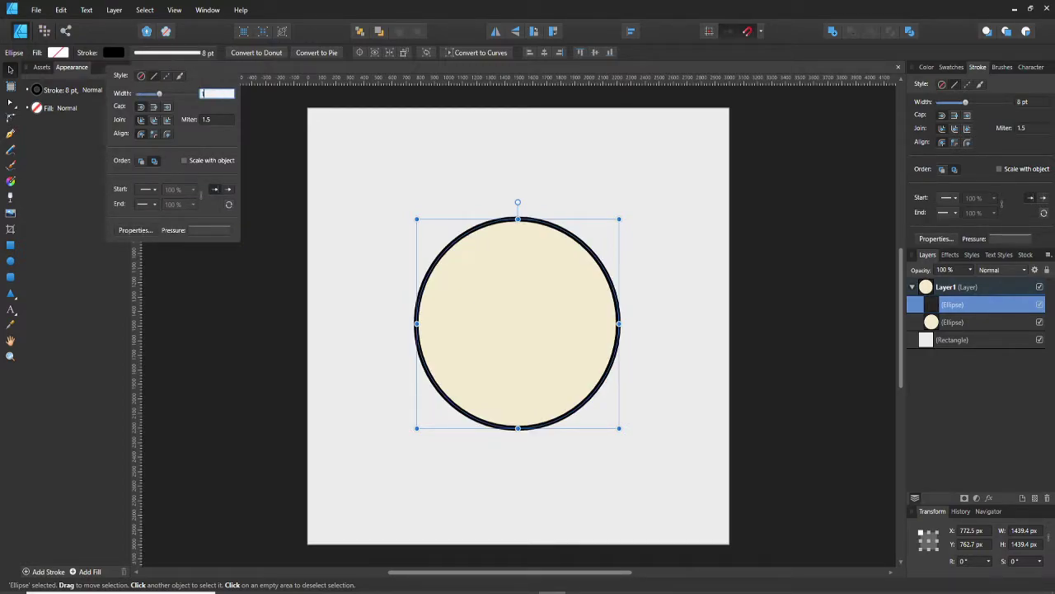
key("Return")
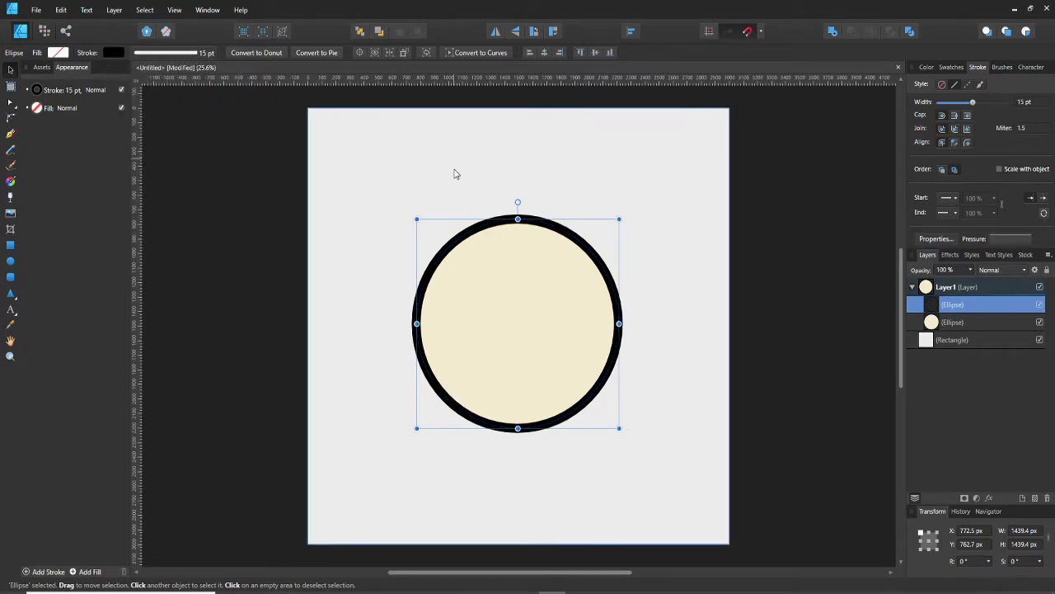
Duplicate the cream circle in place beneath the black outline
left_click(518, 265)
left_click(519, 270)
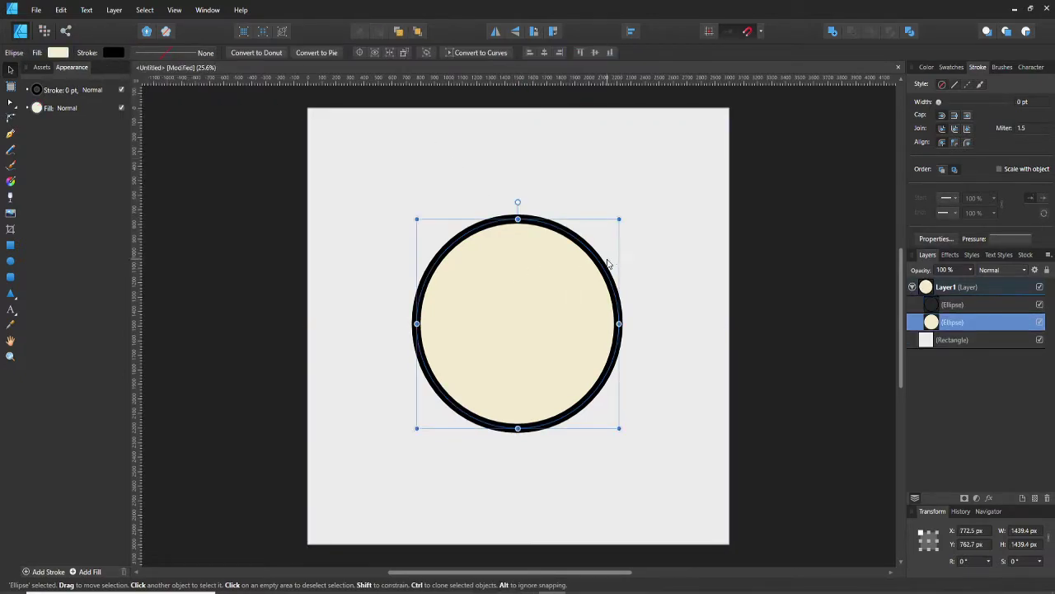
left_click_drag(608, 250, 572, 177)
key("ctrl+z")
key("ctrl+j")
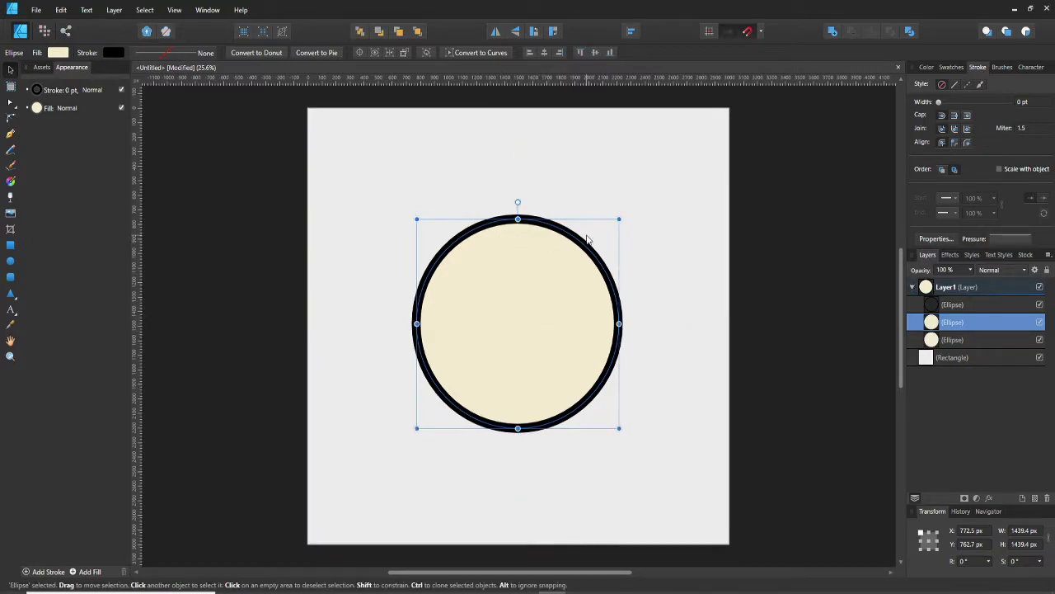
Fill the new circle with pale mint green and shrink it around its center to about 767 px
left_click(60, 54)
left_click(79, 116)
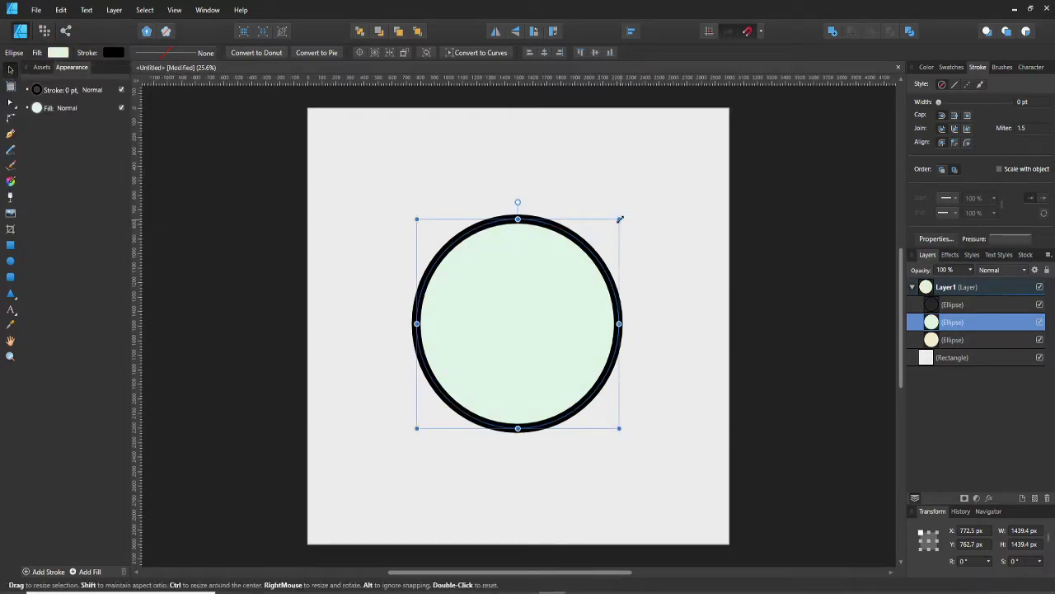
left_click_drag(620, 219, 575, 270)
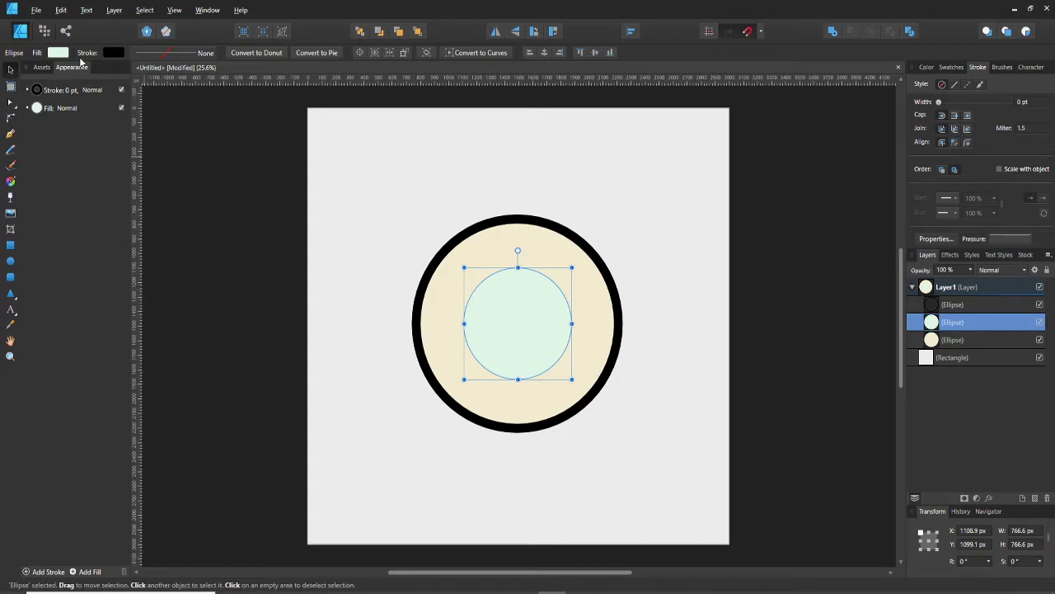
Duplicate the mint circle as a blue pupil, scaled around its center to about 318 px
key("ctrl+j")
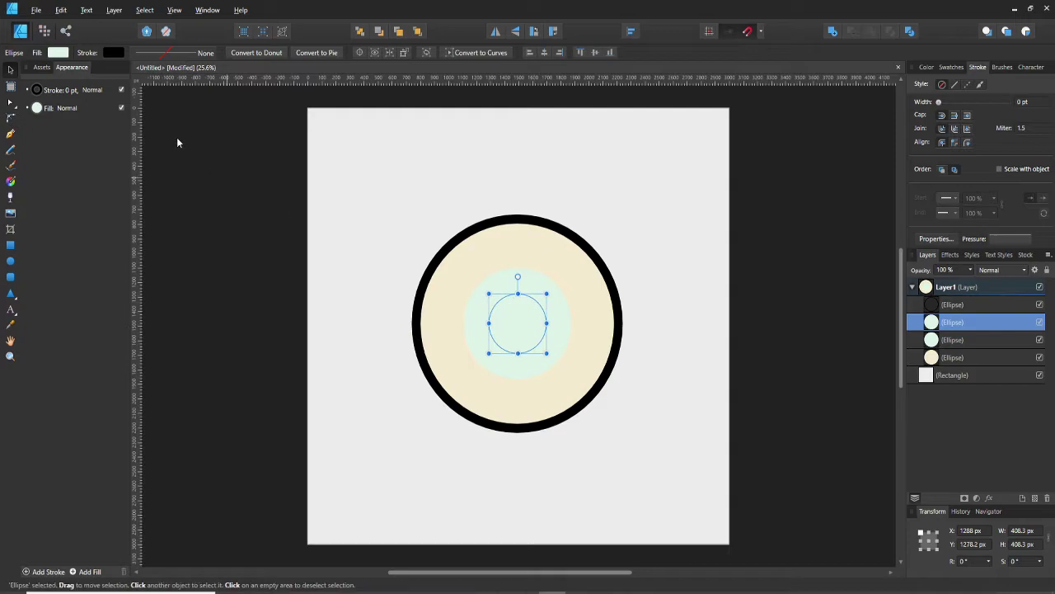
left_click(60, 53)
left_click(115, 150)
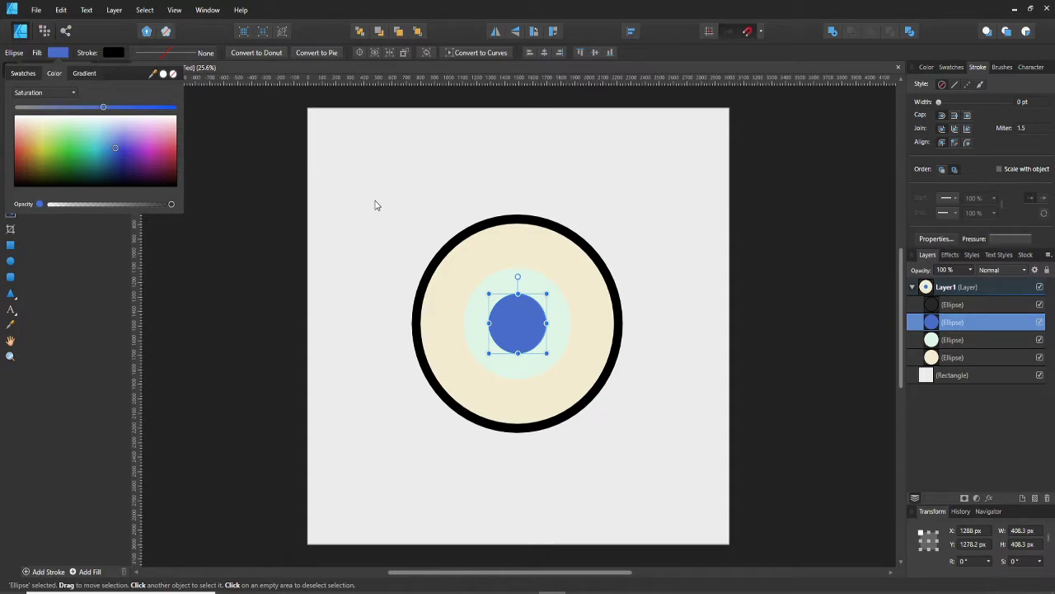
left_click(520, 322)
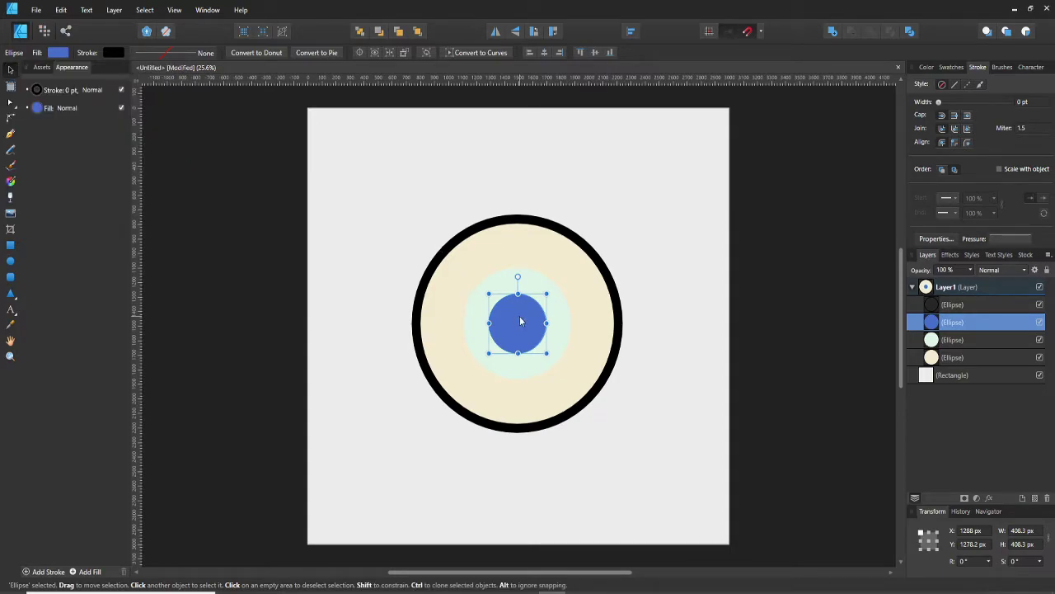
left_click_drag(547, 294, 540, 300)
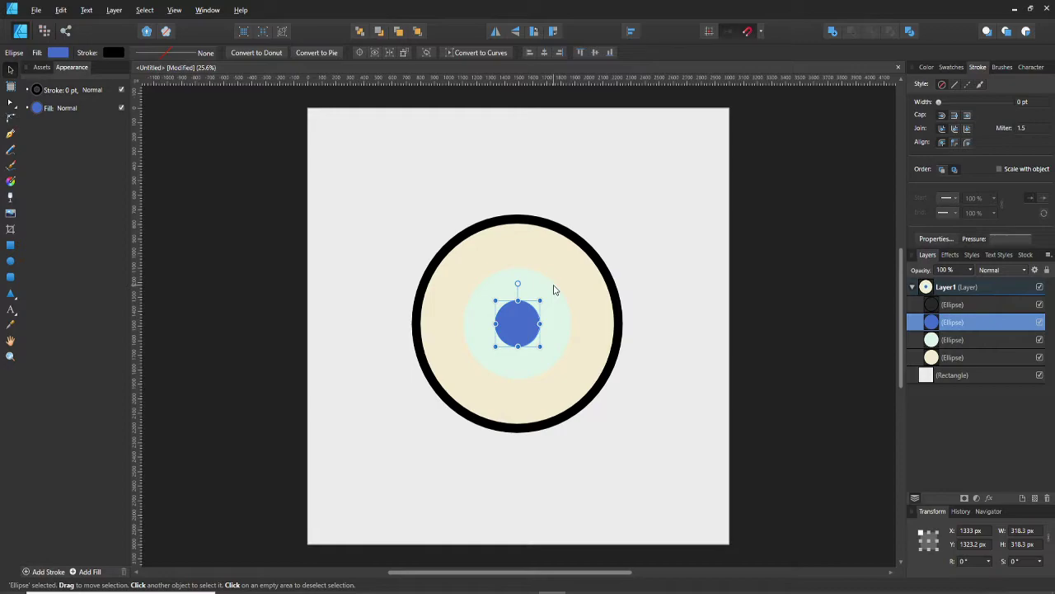
Recolor the small pupil circle in the eye's center dark maroon
left_click(58, 52)
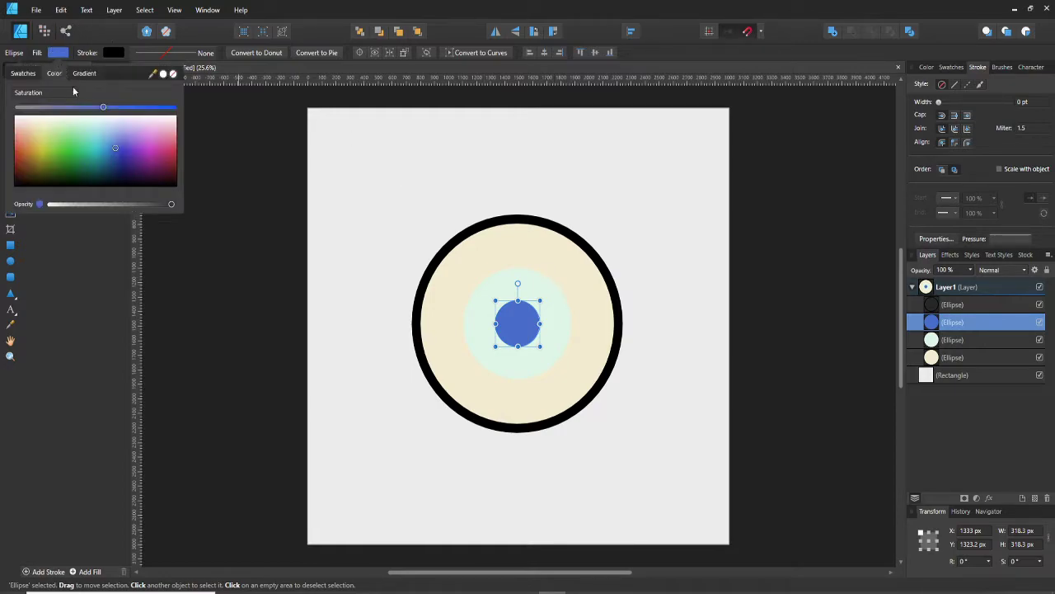
mouse_move(107, 155)
left_mouse_down()
mouse_move(117, 179)
mouse_move(171, 162)
mouse_move(174, 176)
left_mouse_up()
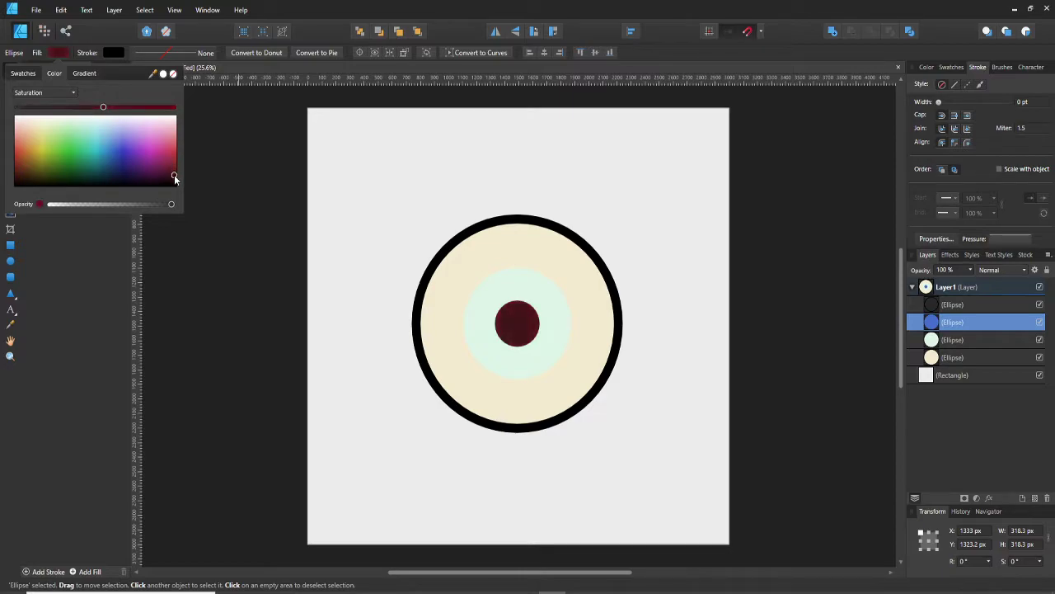
left_click(538, 295)
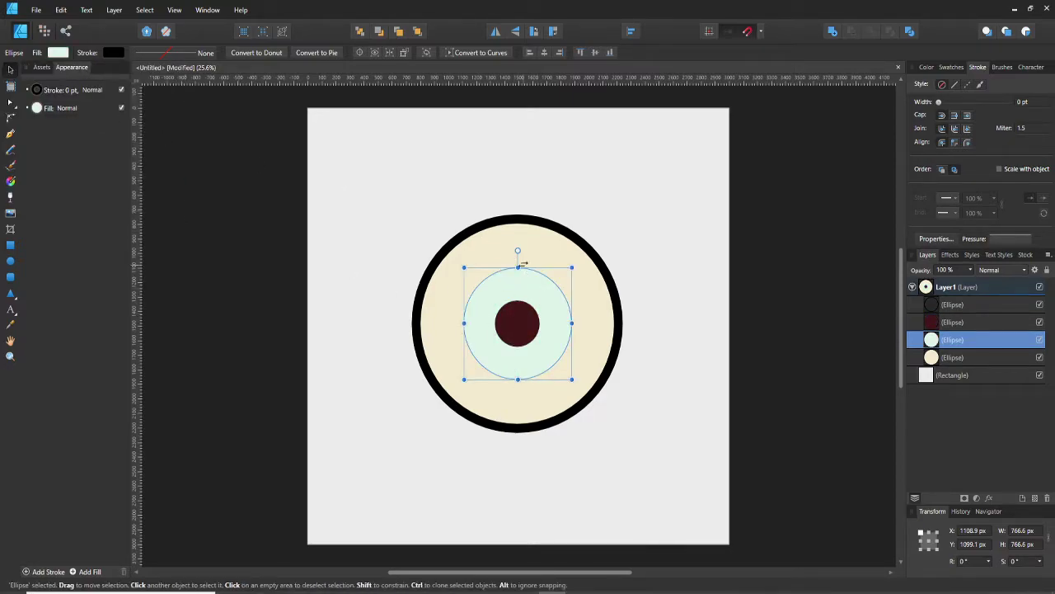
left_click(523, 325)
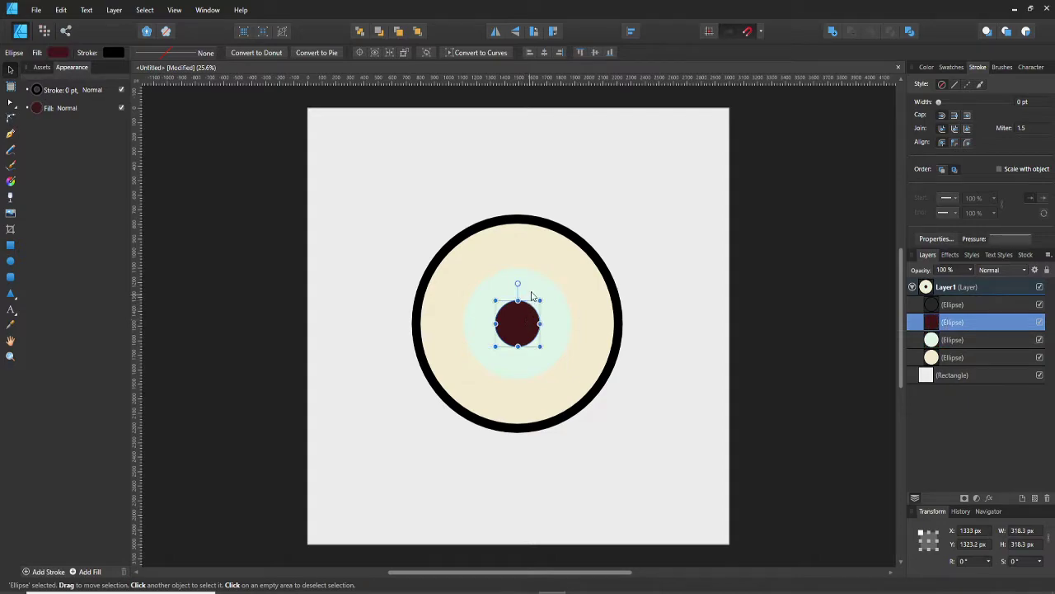
Fill the mint iris circle with bright green, CMYK 62, 0, 100, 0
left_click(532, 293)
left_click(58, 52)
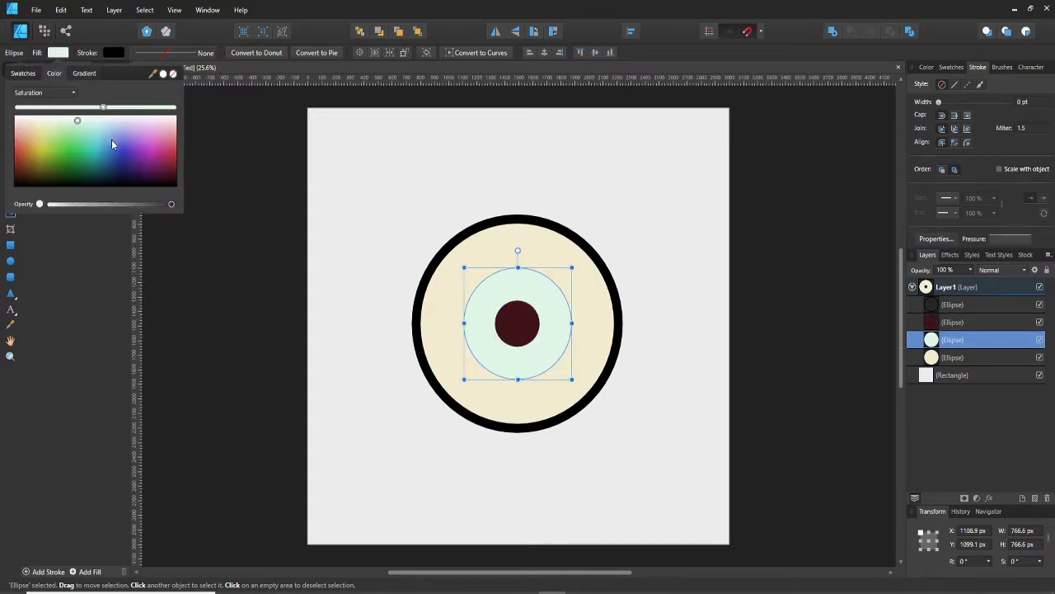
left_click(70, 92)
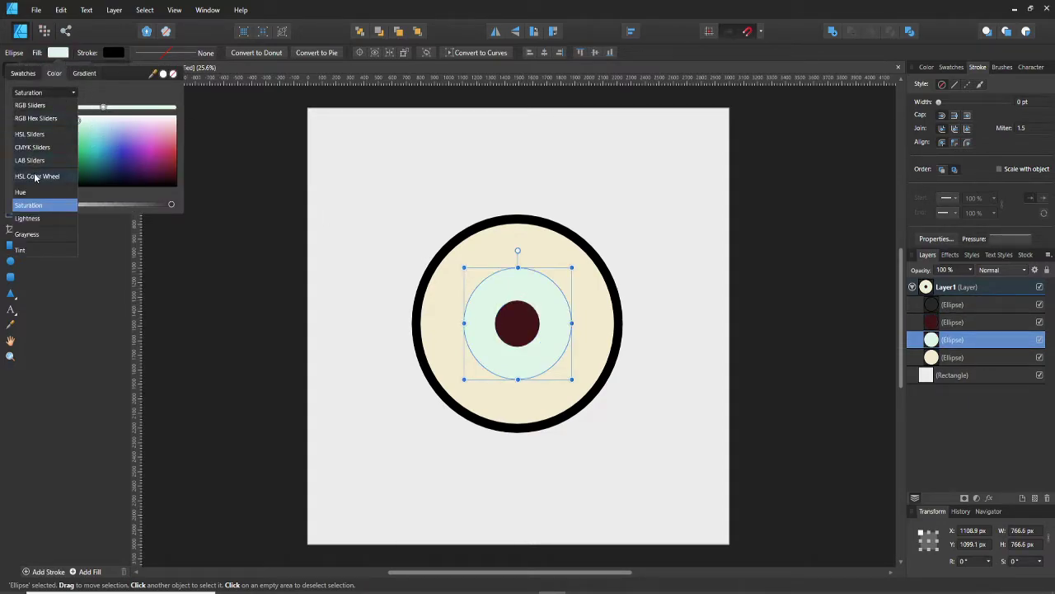
left_click(39, 149)
left_click(69, 172)
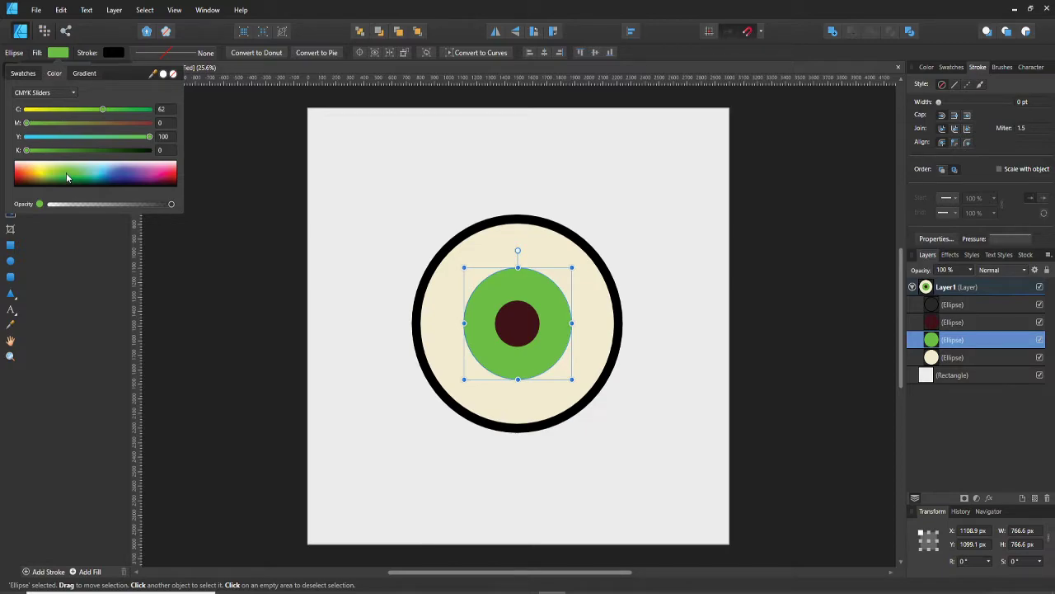
left_click(510, 281)
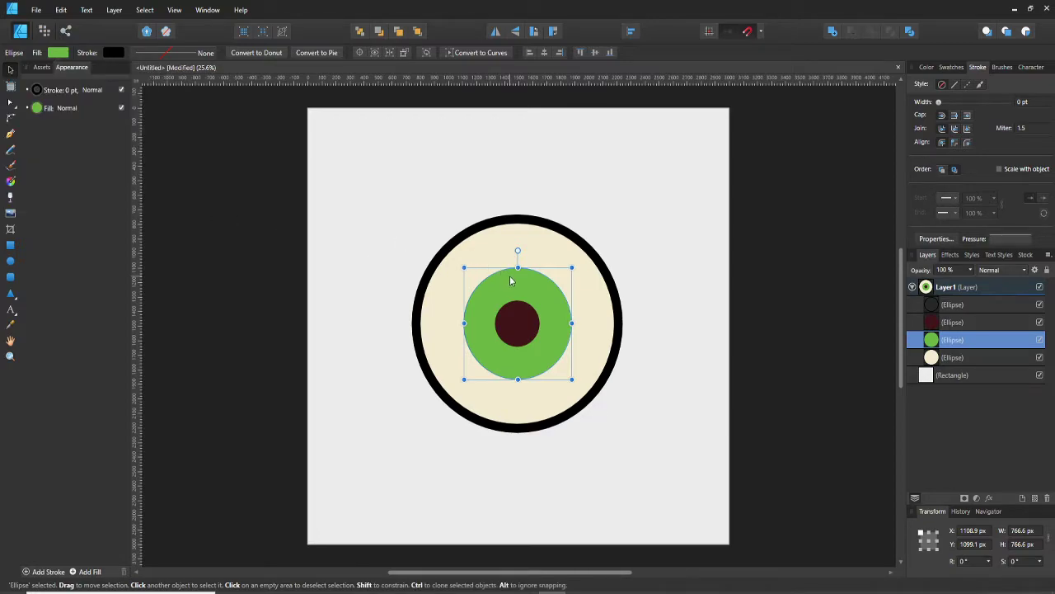
Duplicate the green iris circle and remove the fill from the copy
key("ctrl+j")
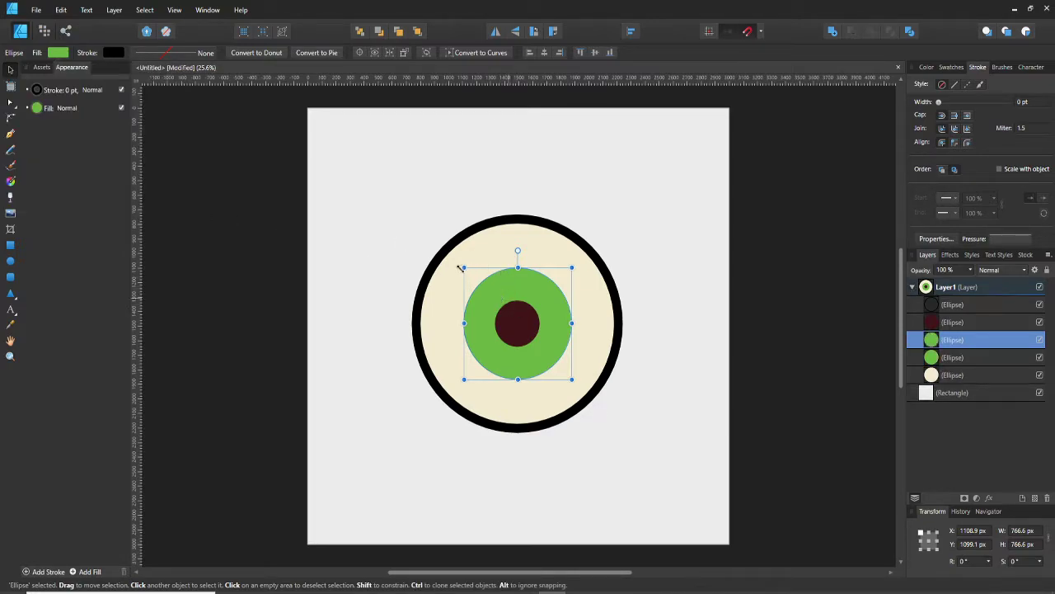
left_click(58, 52)
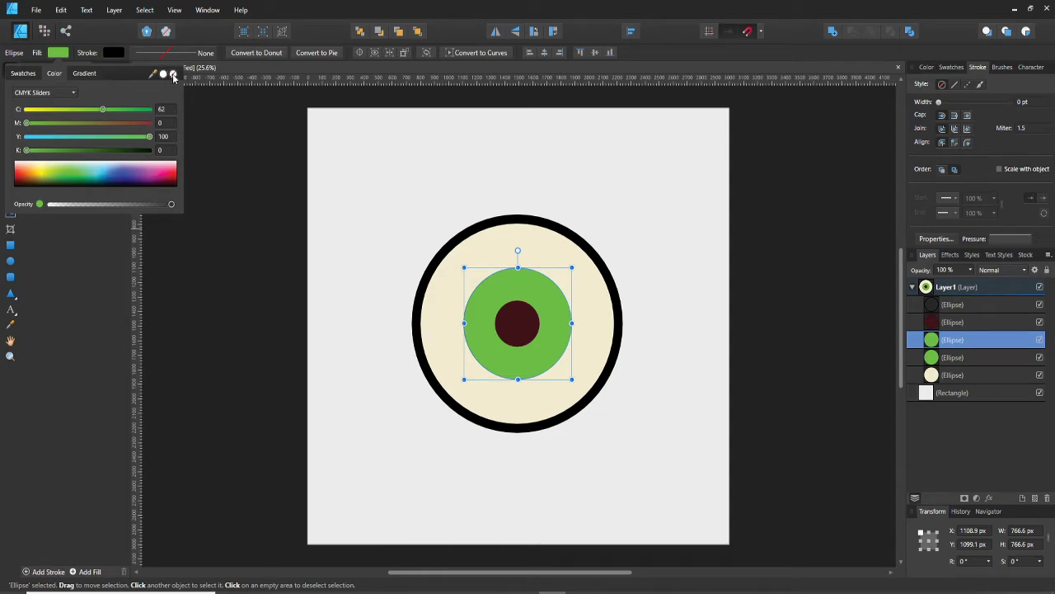
left_click(170, 73)
Outline the unfilled iris copy with a black stroke 12 pt wide
left_click(114, 53)
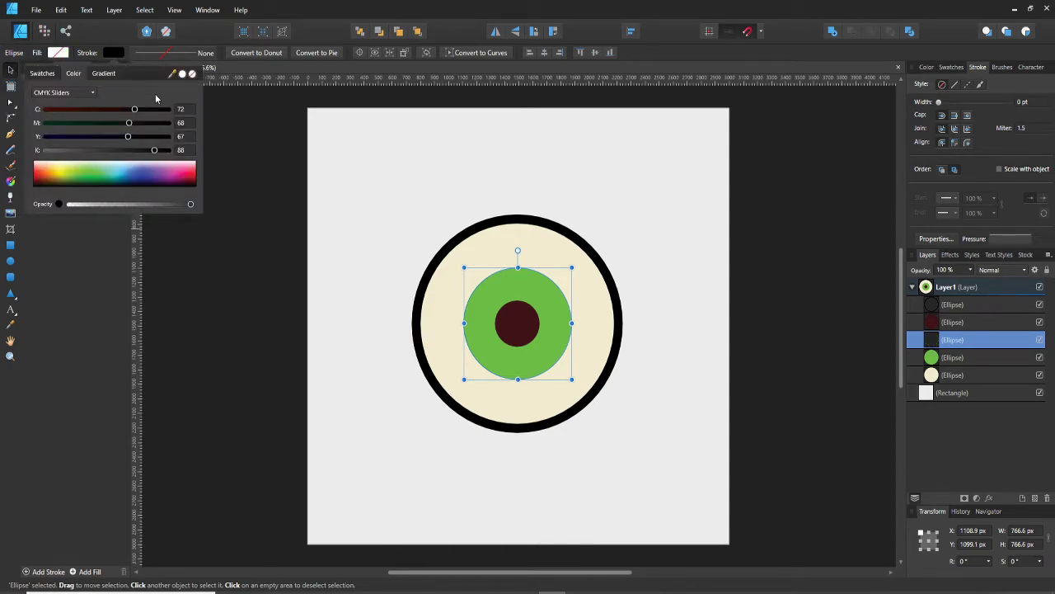
left_click(165, 55)
left_click(207, 95)
type("12")
key("Return")
left_click(626, 239)
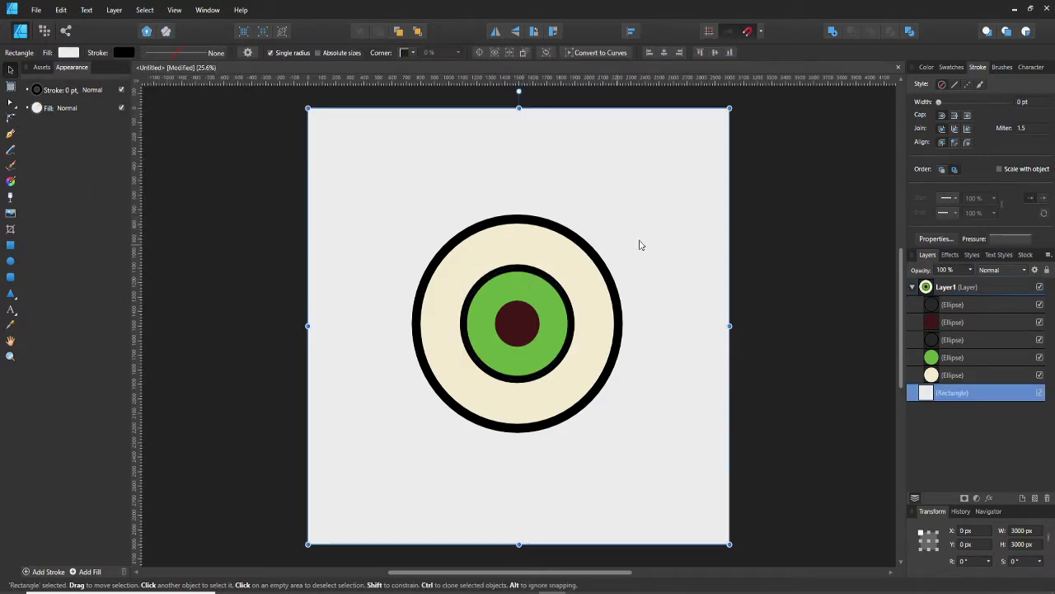
Draw a small circle about 137 px wide over the upper-left part of the green iris, above the pupil
left_click(534, 320)
left_click(10, 260)
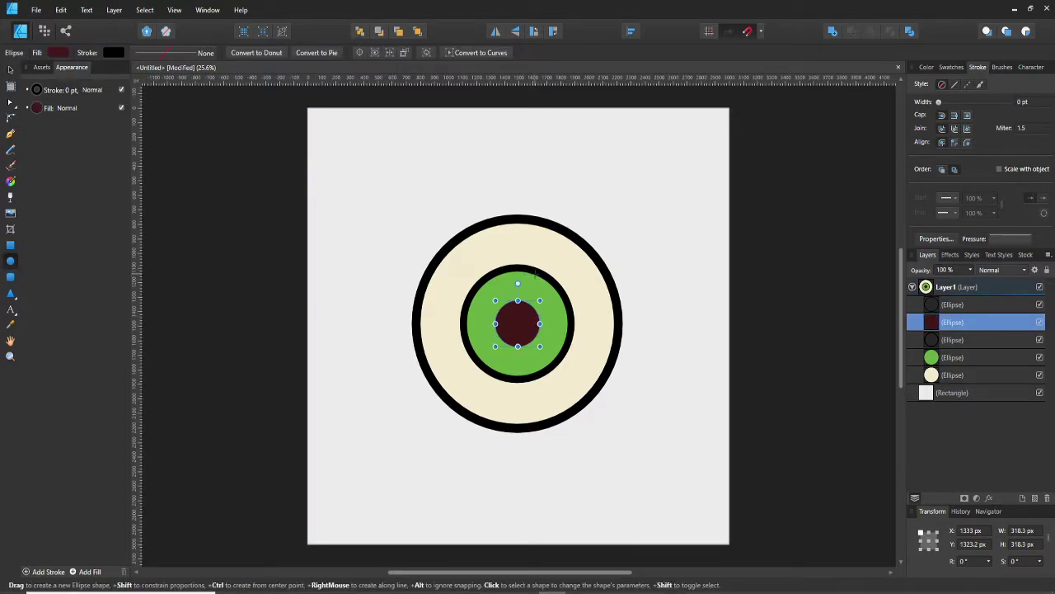
left_click_drag(493, 278, 503, 286)
Remove the small highlight circle's stroke color and fill it with white
left_click(58, 52)
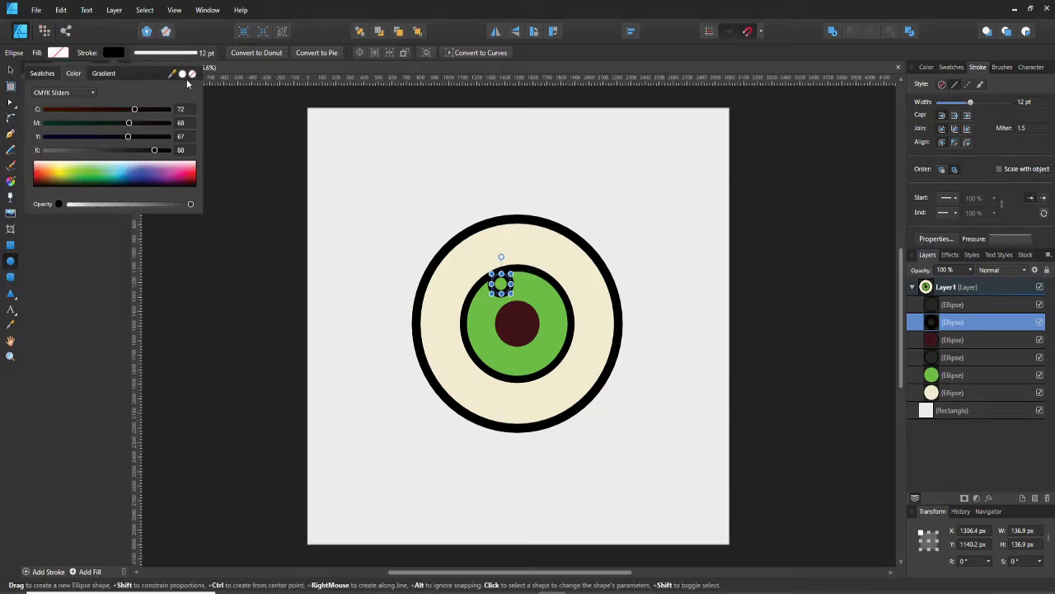
left_click(191, 76)
left_click(62, 53)
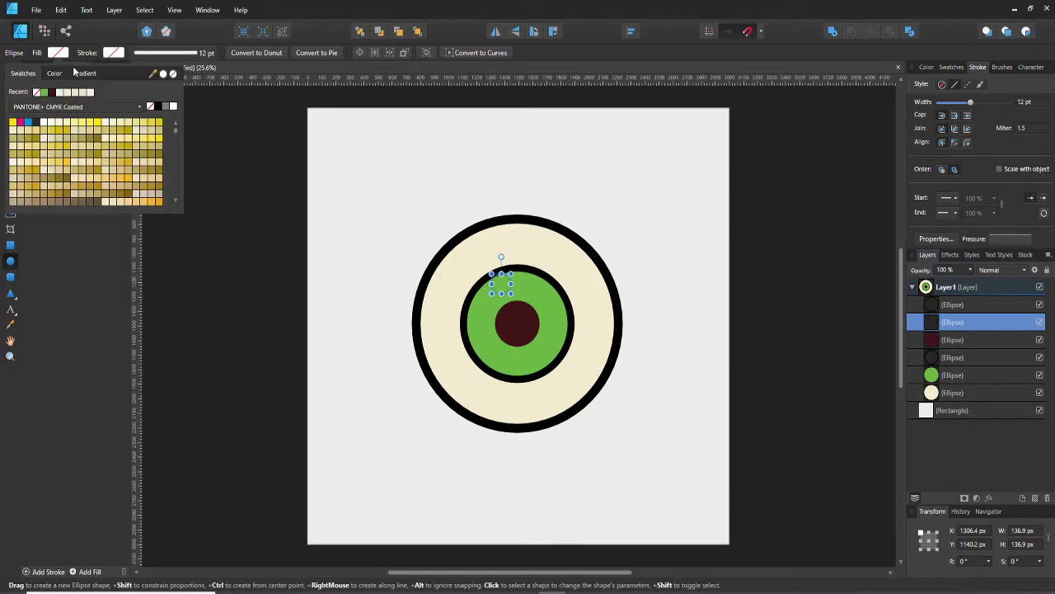
left_click(62, 74)
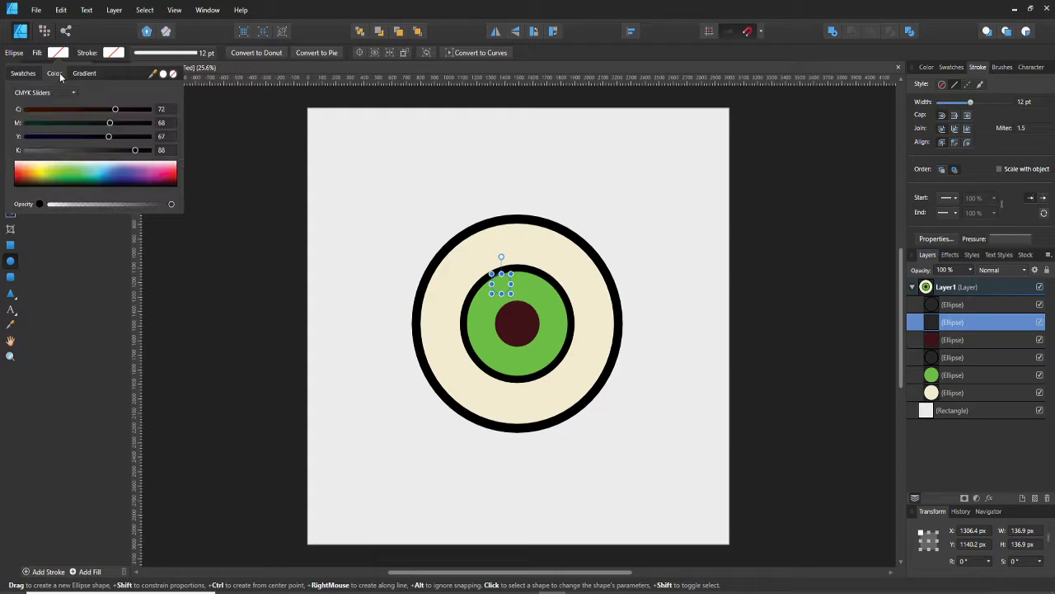
left_click(163, 73)
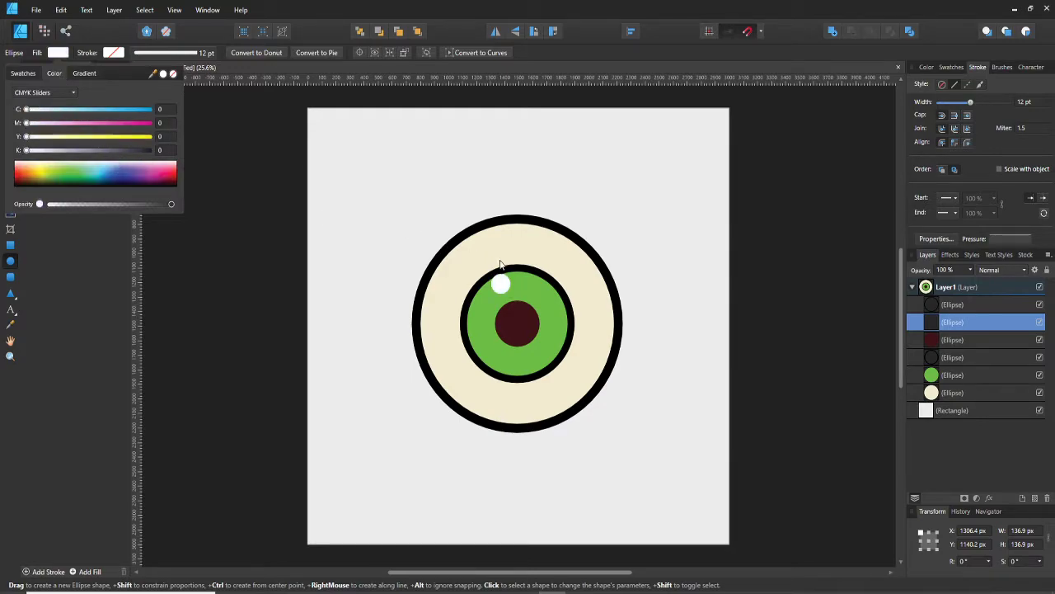
Move the white highlight circle lower on the iris beside the pupil and place a smaller copy, about 78 px wide, on the pupil
key("v")
left_click_drag(501, 284, 500, 301)
scroll(505, 303, "up", 2)
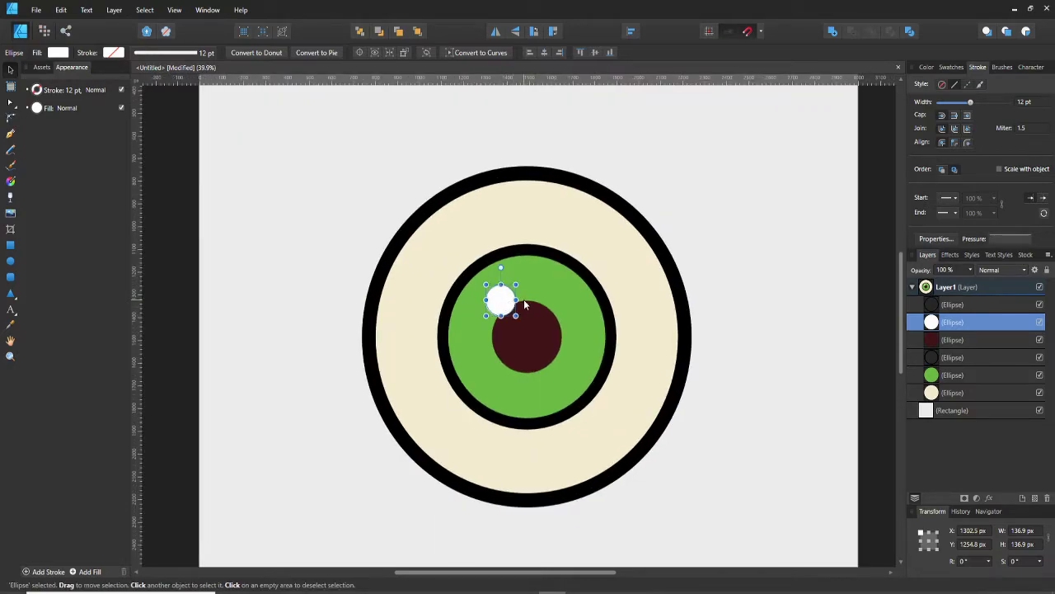
scroll(525, 305, "down", 2)
mouse_move(503, 300)
left_mouse_down()
mouse_move(518, 328)
mouse_move(513, 316)
left_mouse_up()
Draw a white circle about 696 px wide at the artboard's upper-left corner, directly above the cream eyeball circle in the layer order
left_click(594, 312)
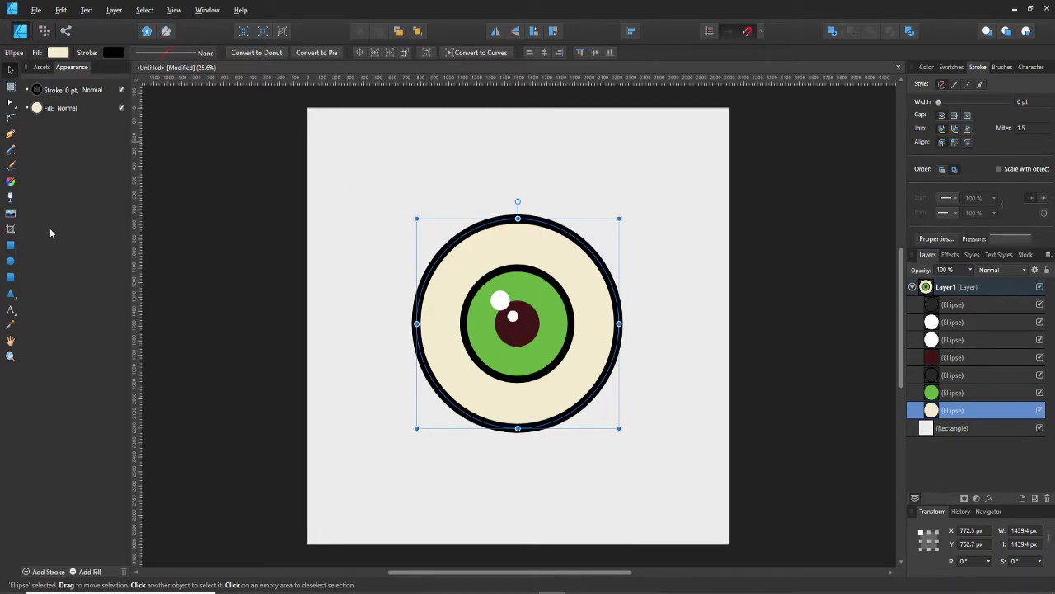
left_click(11, 261)
mouse_move(336, 150)
left_mouse_down()
mouse_move(367, 173)
mouse_move(377, 198)
left_mouse_up()
left_click_drag(351, 145, 334, 137)
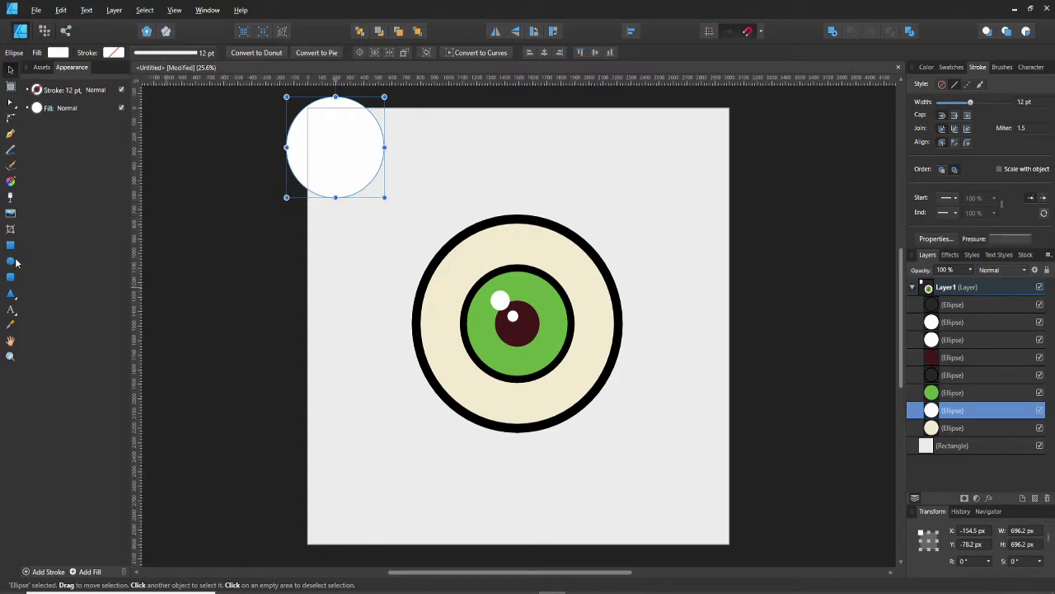
Place two slightly offset copies of the cream eyeball circle above the eye and darken the upper copy's fill to K 53
left_click(471, 255)
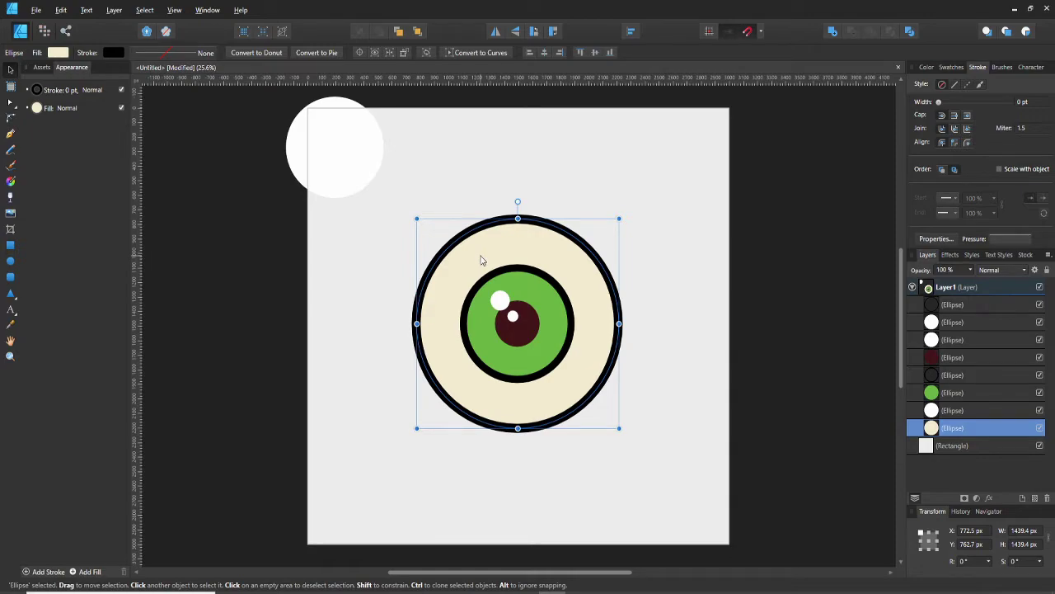
key("ctrl+j")
left_click_drag(481, 259, 458, 180)
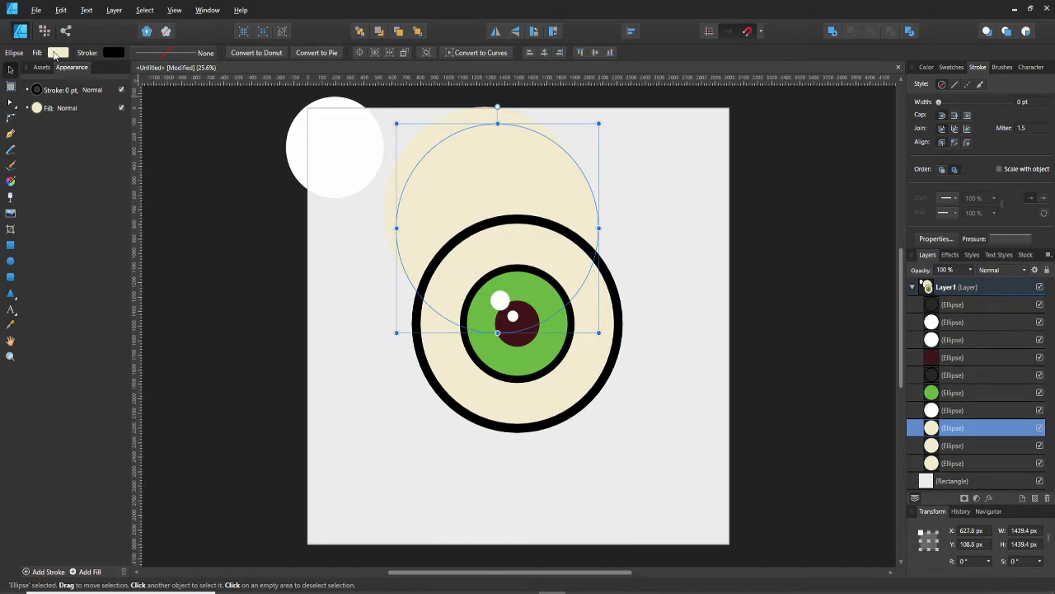
left_click(58, 51)
left_click(91, 149)
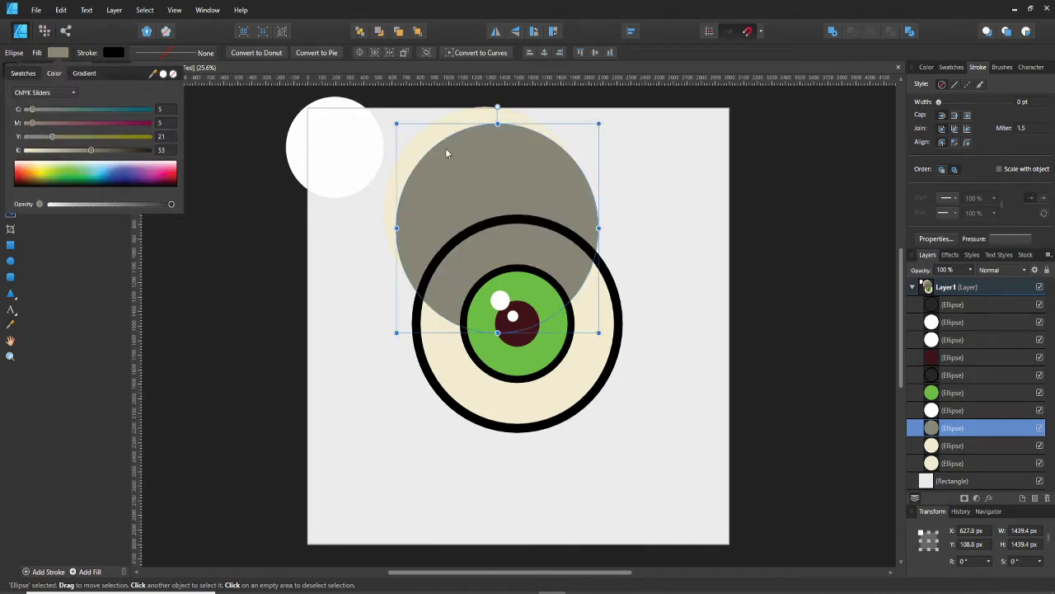
Subtract the gray circle from the cream copy and fit the crescent inside the eyeball's upper-left edge
left_click(426, 143)
left_click(477, 157, "shift")
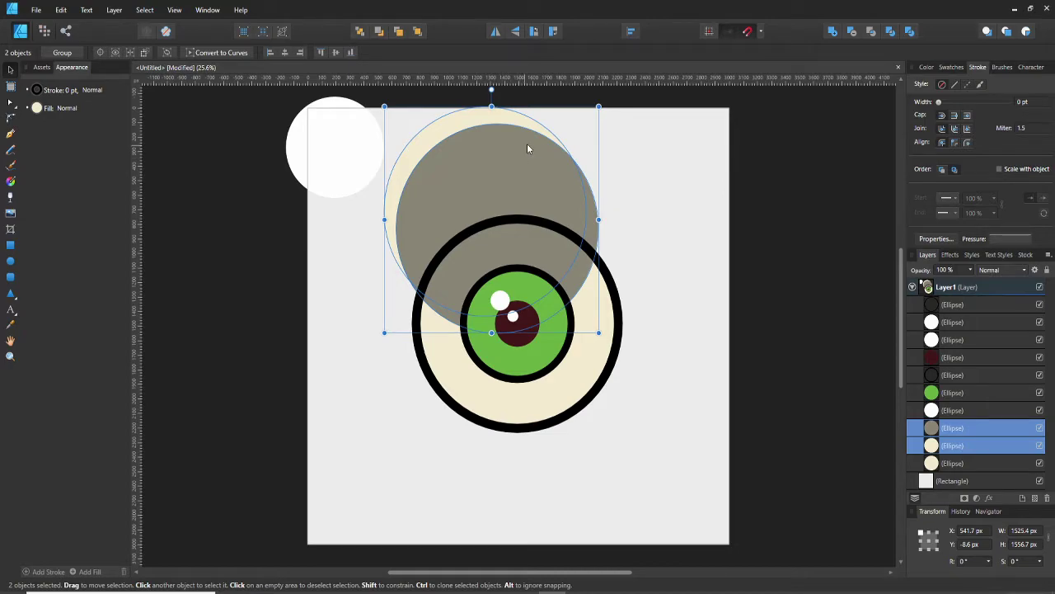
left_click(853, 32)
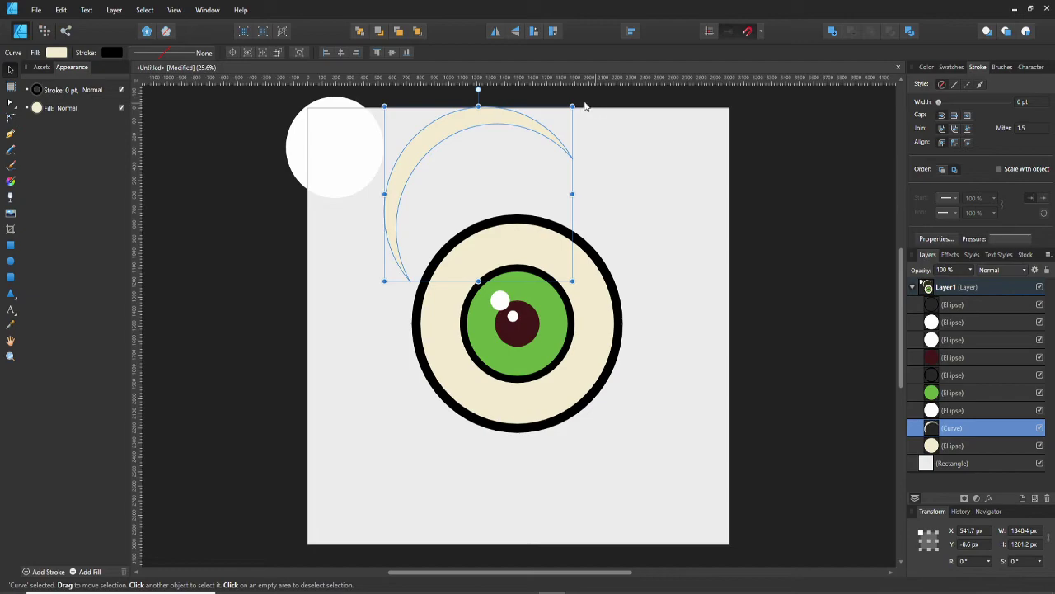
left_click_drag(426, 160, 418, 210)
left_click(56, 53)
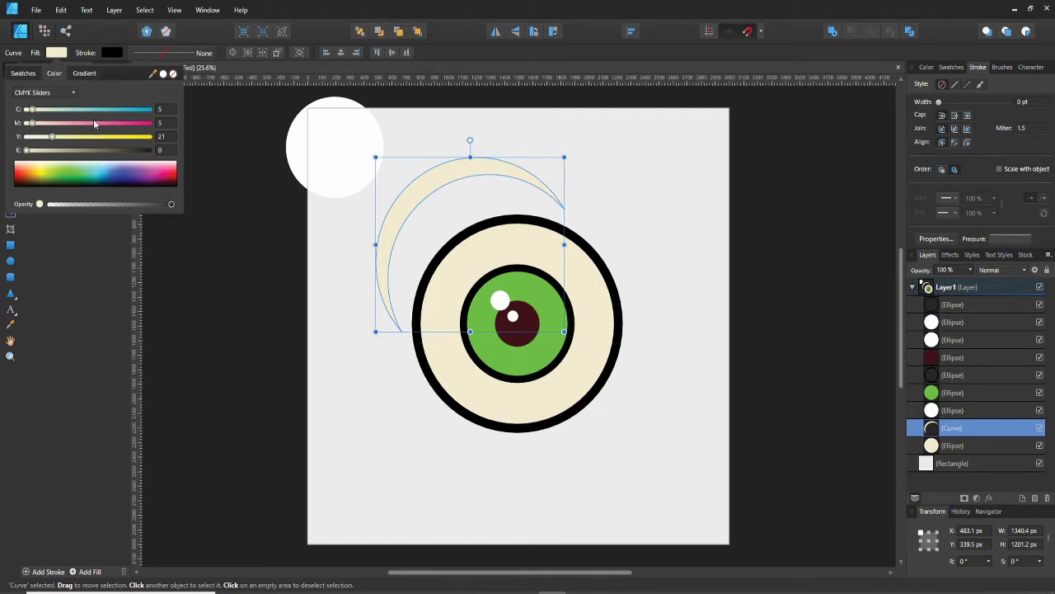
left_click_drag(437, 185, 478, 248)
Fill the crescent with pale blue (C 10, M 0, Y 2, K 0) and lower the fill's opacity
left_click(54, 52)
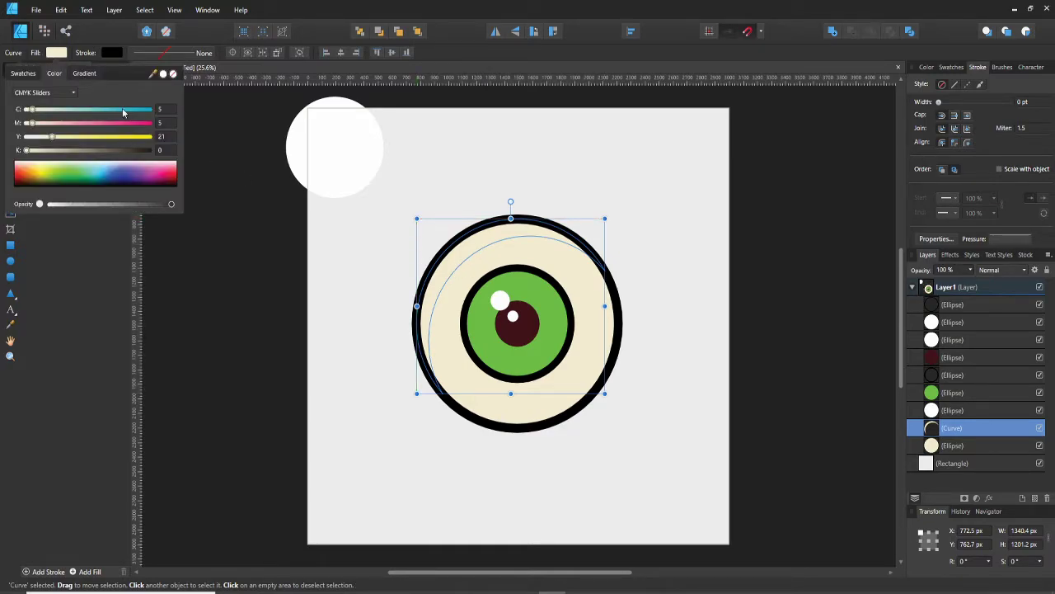
left_click_drag(52, 136, 17, 146)
left_click_drag(148, 206, 142, 205)
left_click(492, 182)
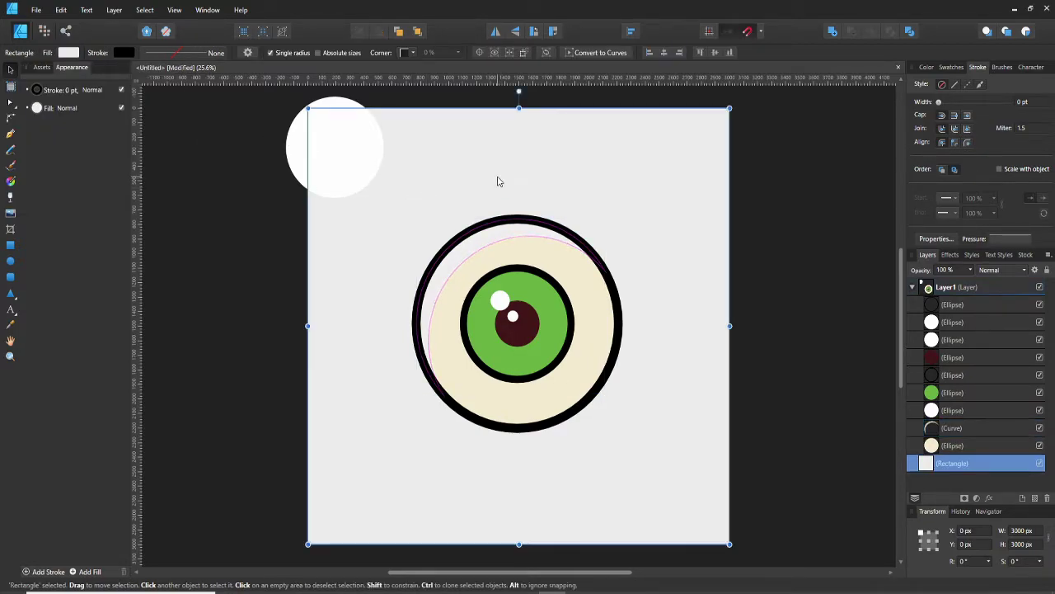
left_click(463, 254)
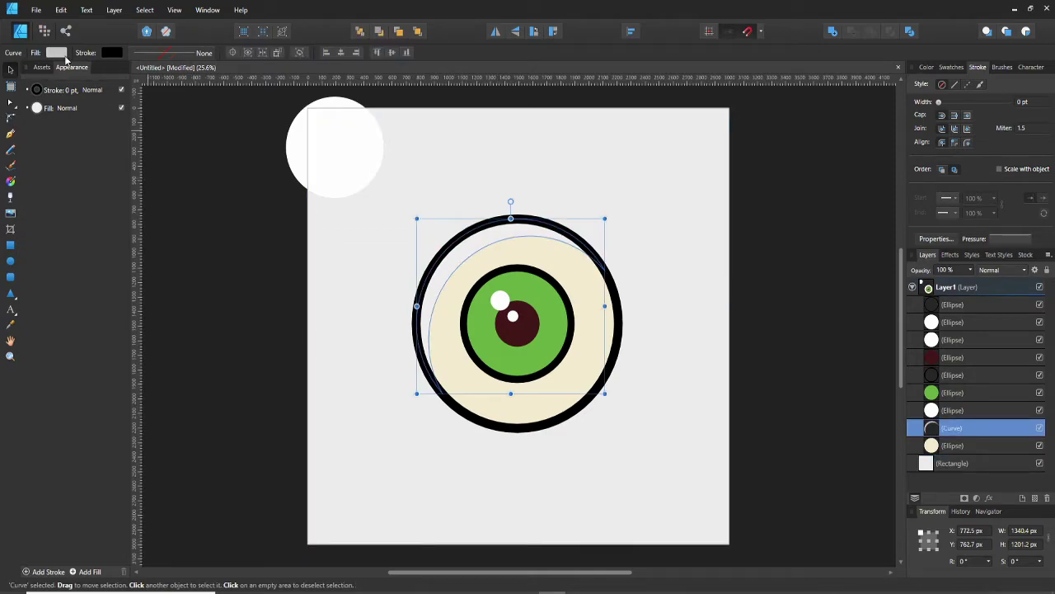
left_click(56, 52)
left_click_drag(101, 169, 98, 162)
left_click(475, 166)
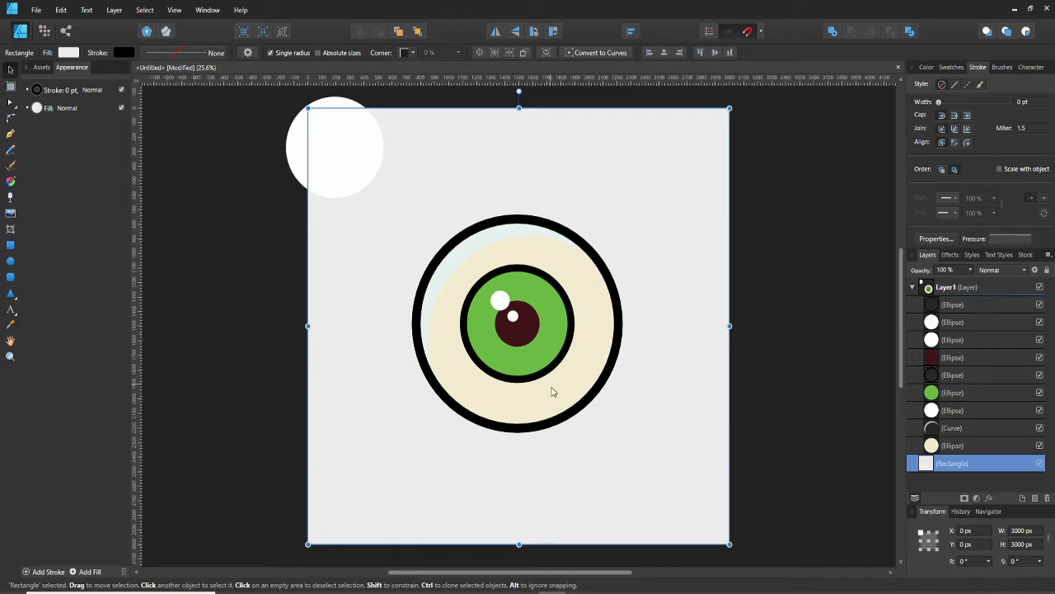
Rotate a copy of the pale blue crescent 180° onto the eyeball's lower-right edge and place a spare copy at the artboard's upper right
left_click(552, 388)
left_click(476, 255)
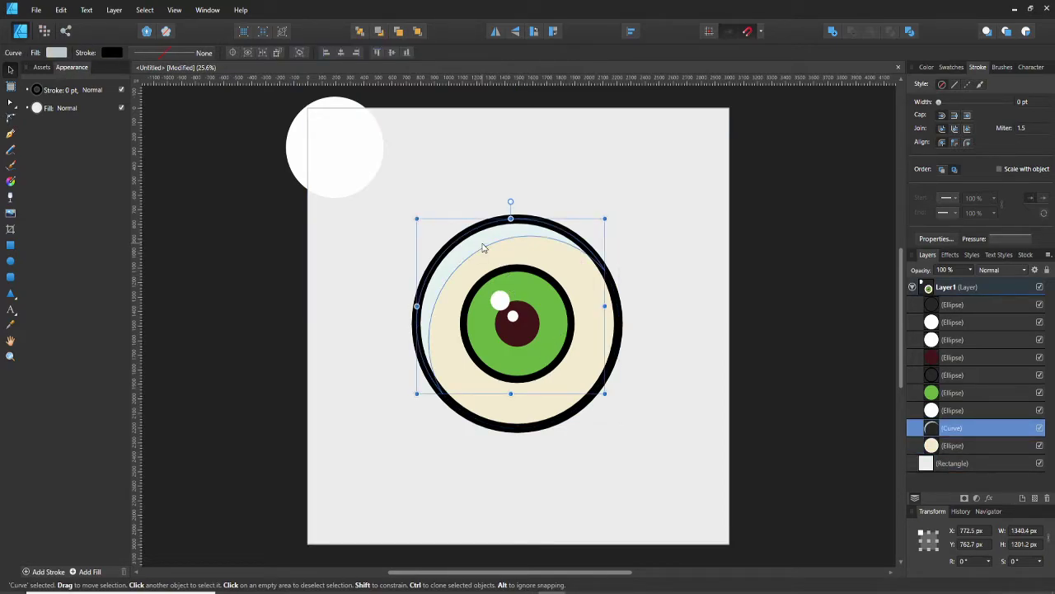
key("ctrl+j")
left_click(534, 31)
left_click(533, 31)
left_click_drag(568, 356, 581, 392)
left_click(58, 52)
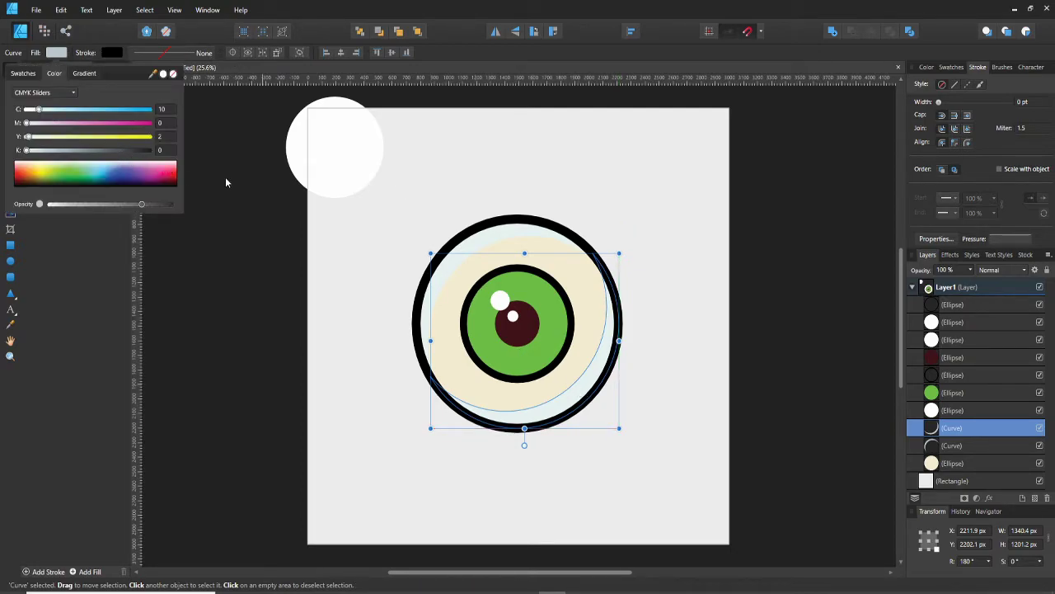
left_click_drag(530, 418, 618, 204)
Darken the crescent on the eyeball's lower-right edge into a gray shadow by setting its fill's K value to 80
left_click(401, 272)
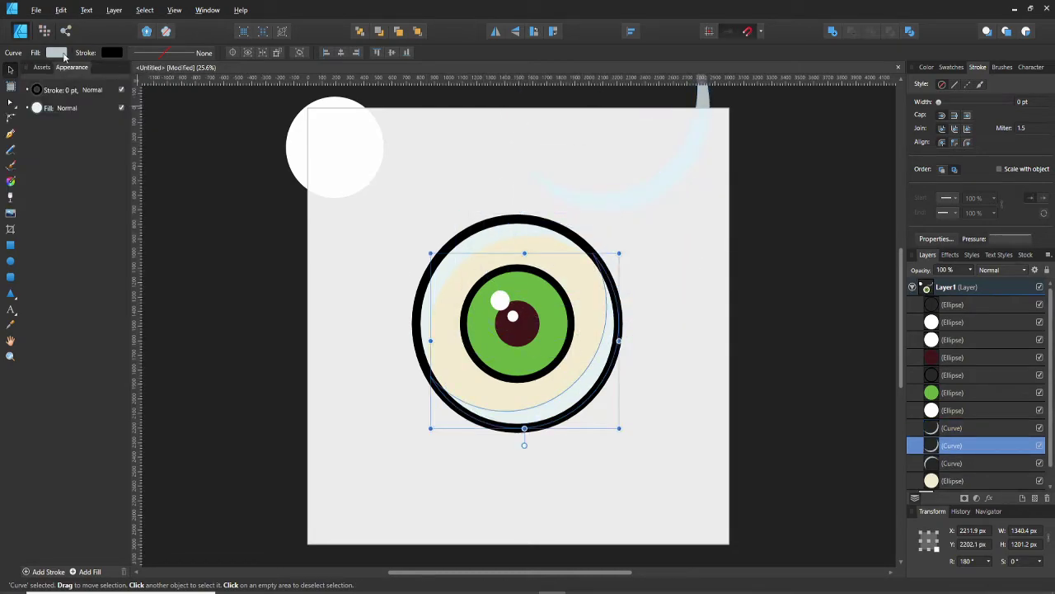
left_click(56, 52)
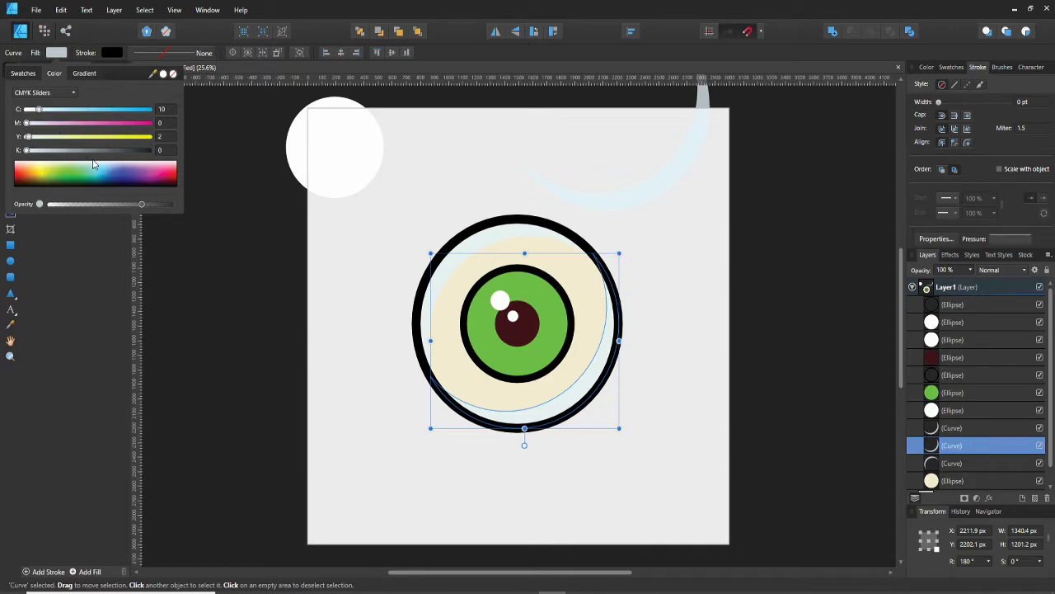
left_click_drag(122, 151, 137, 152)
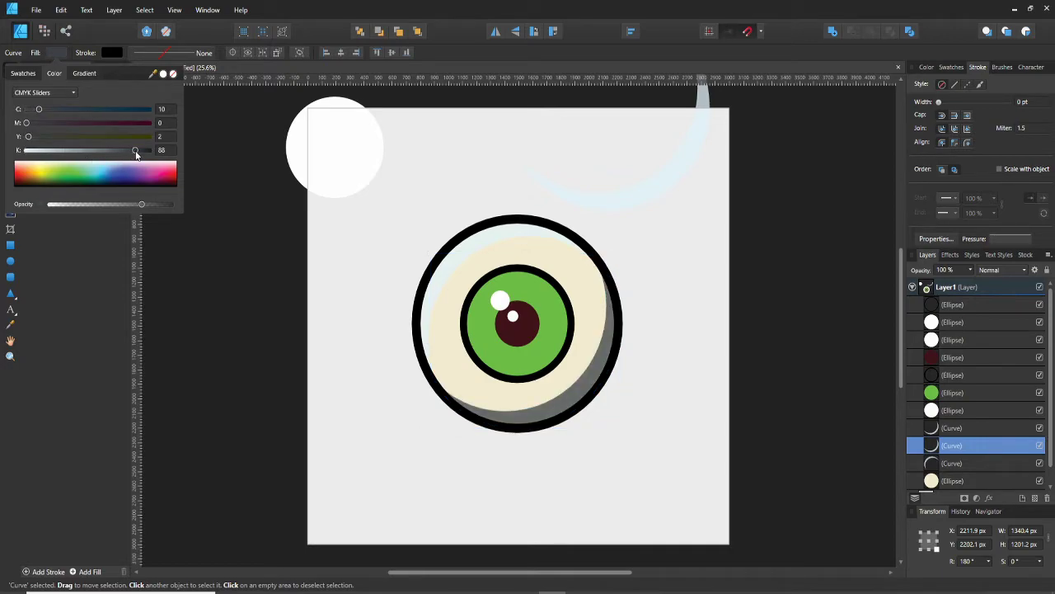
left_click(162, 150)
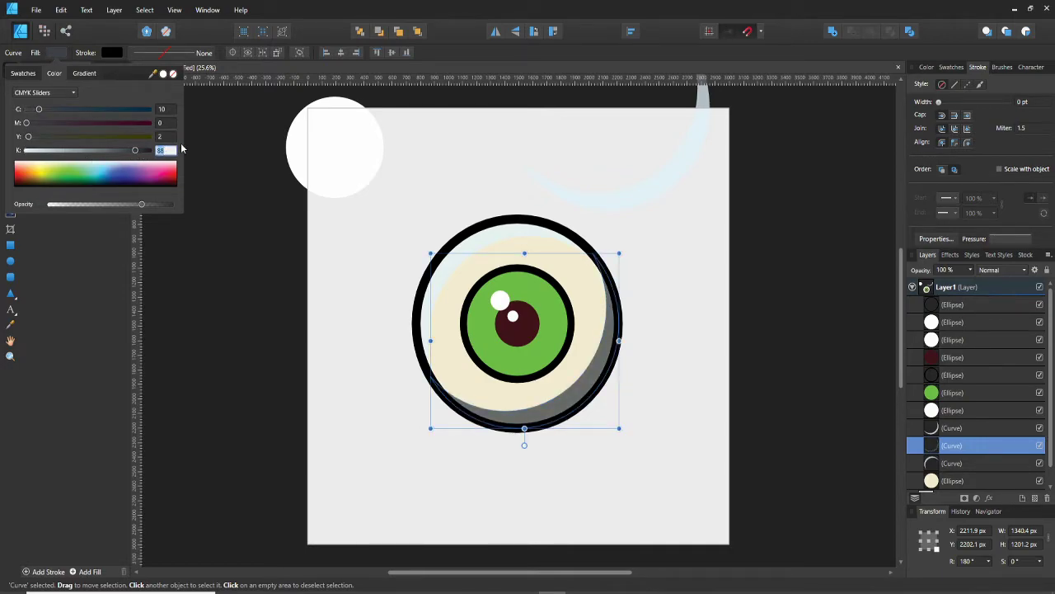
type("80")
key("Return")
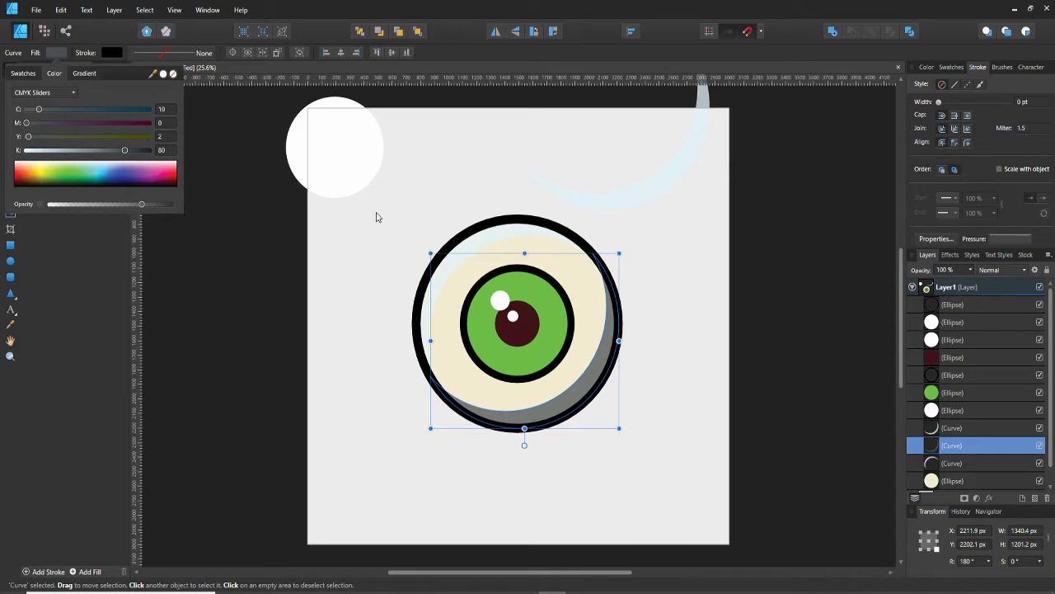
left_click(659, 389)
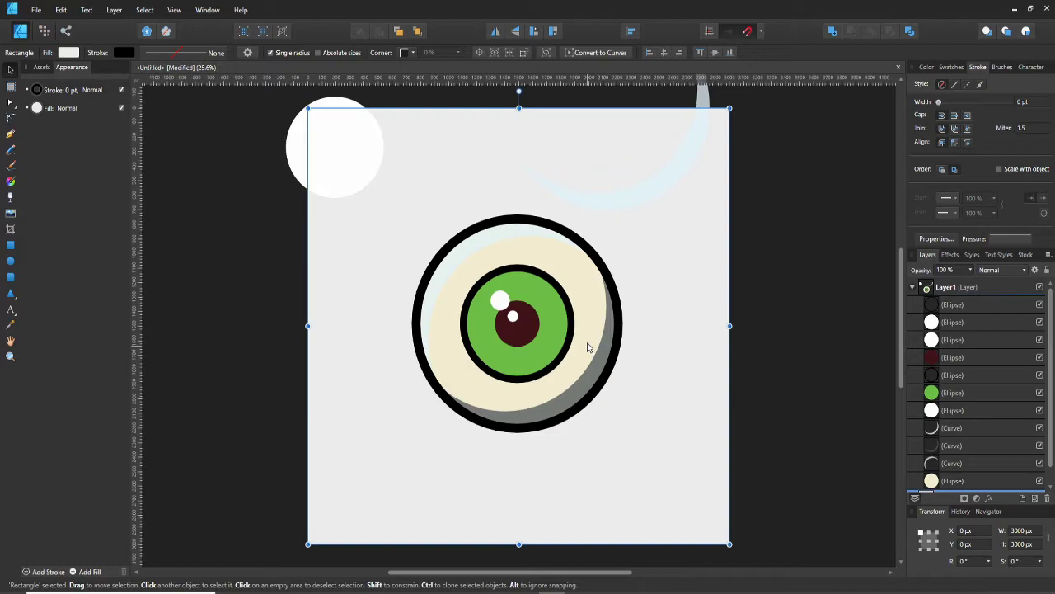
Duplicate the gray shadow crescent and scale the copy down to about 730 px wide over the iris
left_click(553, 357)
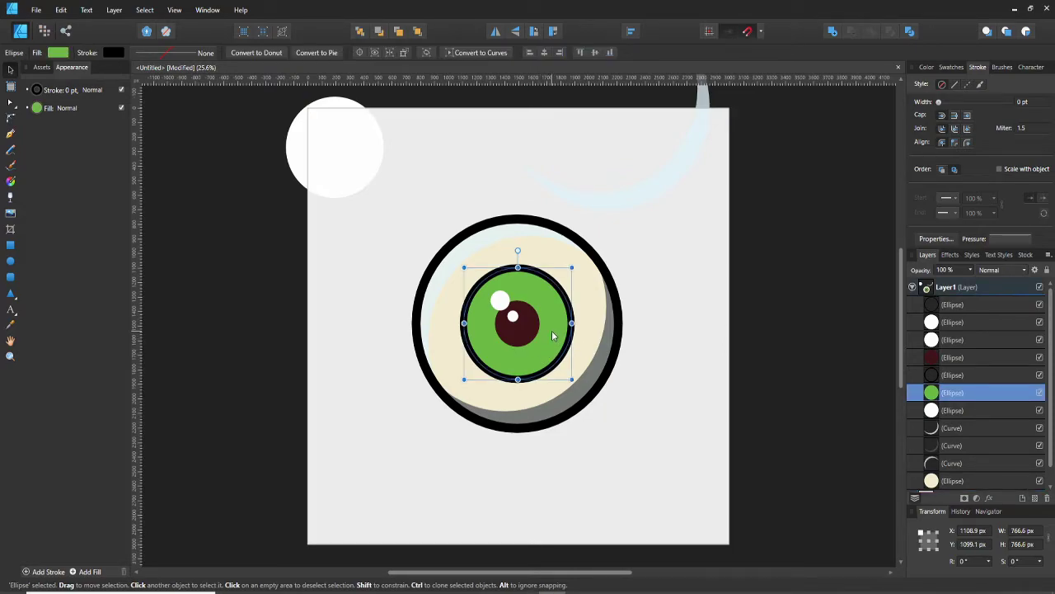
left_click(602, 364)
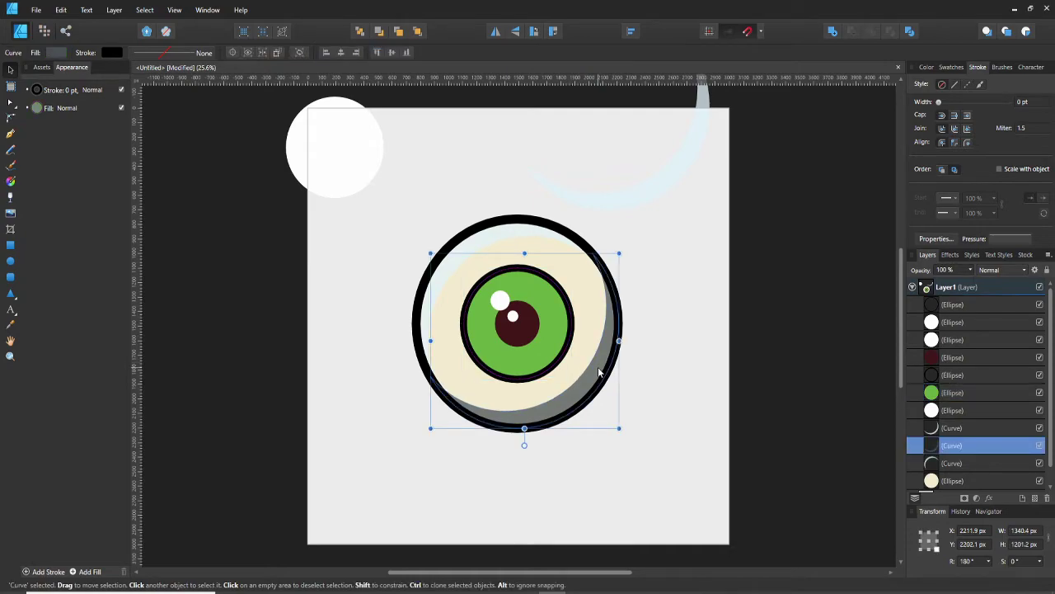
key("alt")
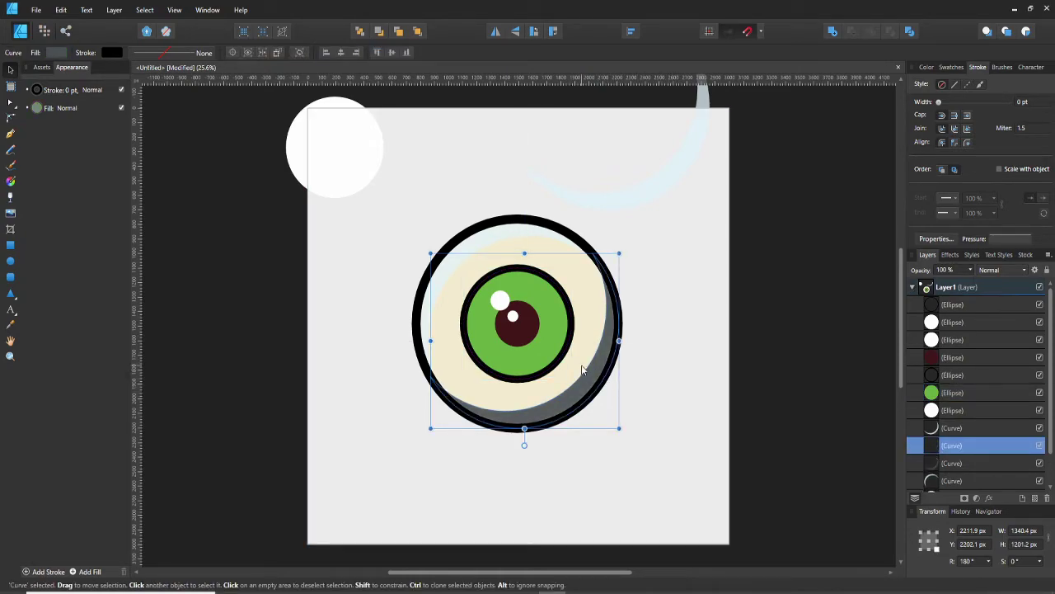
left_click_drag(596, 367, 567, 332)
left_click_drag(590, 218, 546, 259)
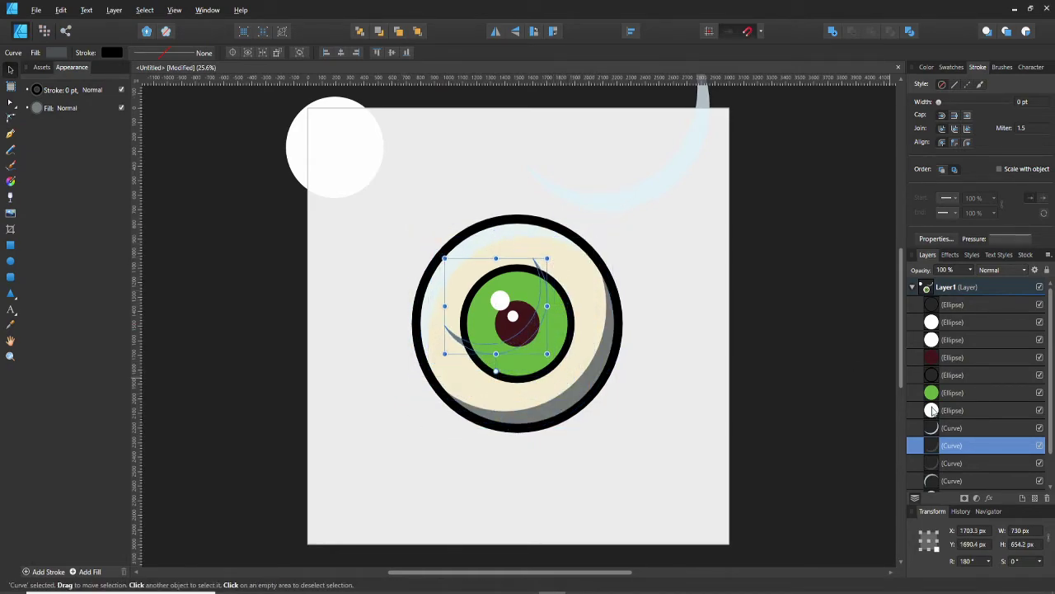
Move the small crescent directly above the green iris in the layer order and fit it, about 696 px wide, inside the iris's lower-right edge
left_click_drag(953, 446, 948, 396)
left_click_drag(544, 330, 555, 355)
scroll(554, 355, "up", 2, "ctrl")
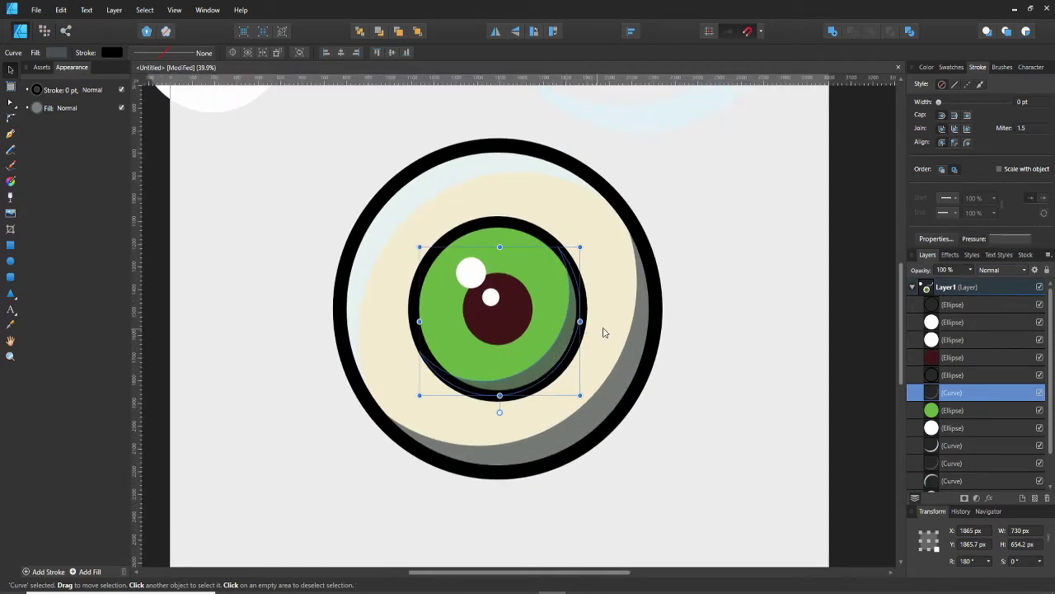
left_click_drag(579, 247, 576, 249)
left_click_drag(565, 334, 569, 370)
scroll(553, 346, "down", 2)
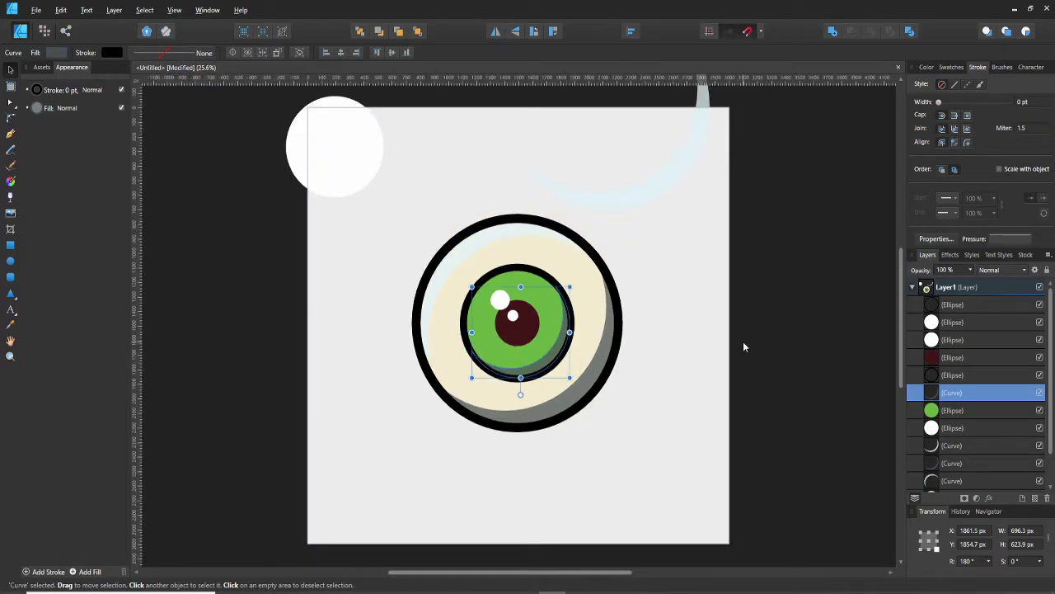
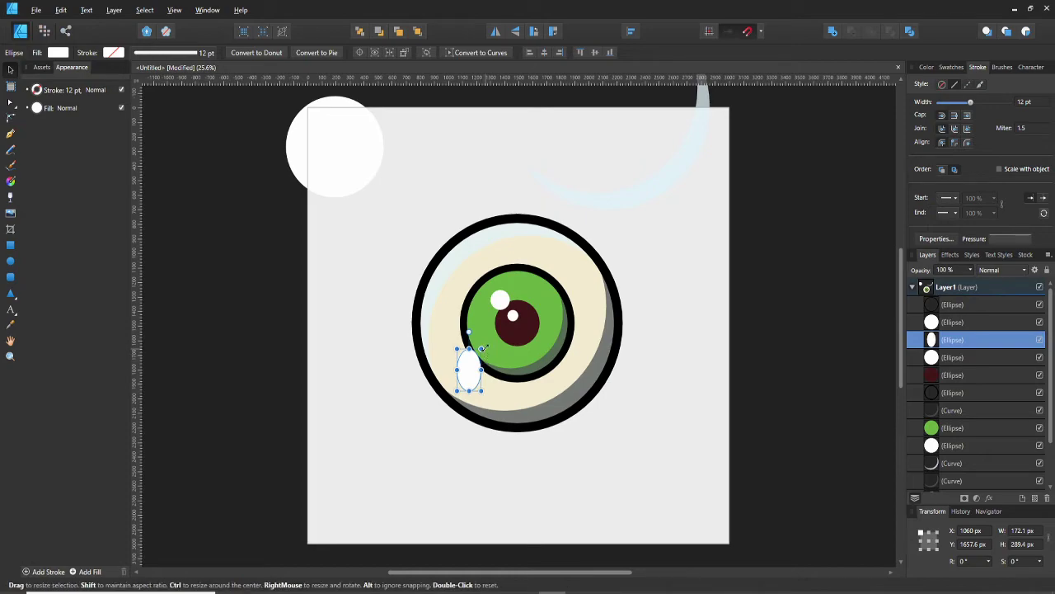
Rotate the white oval to -120° on the eyeball's lower left and place a copy of the small pupil highlight beside it
left_click_drag(487, 347, 537, 440)
left_click_drag(486, 385, 480, 399)
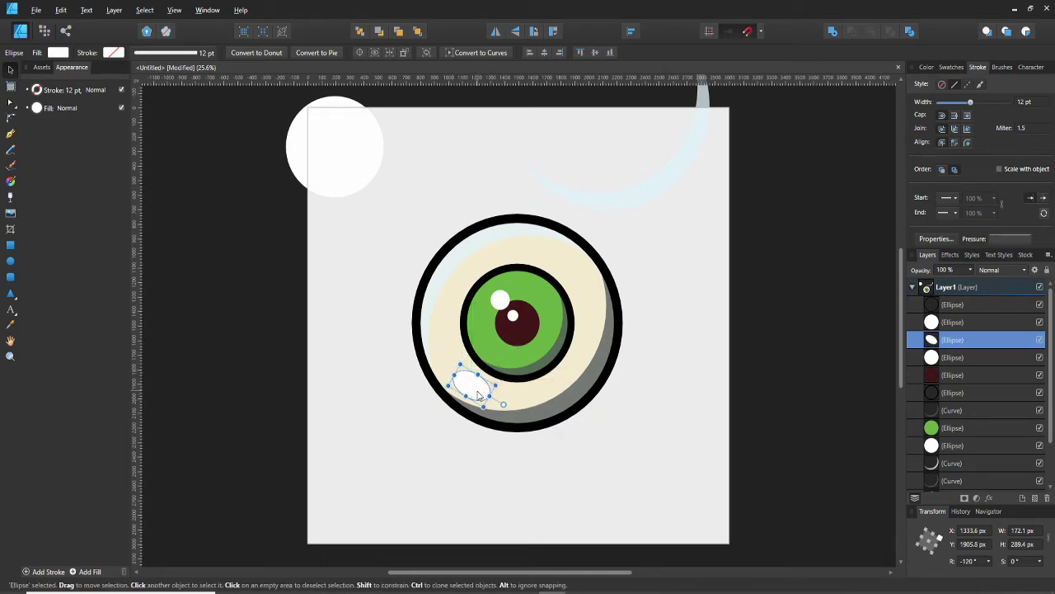
left_click(513, 316)
left_click_drag(512, 315, 500, 398)
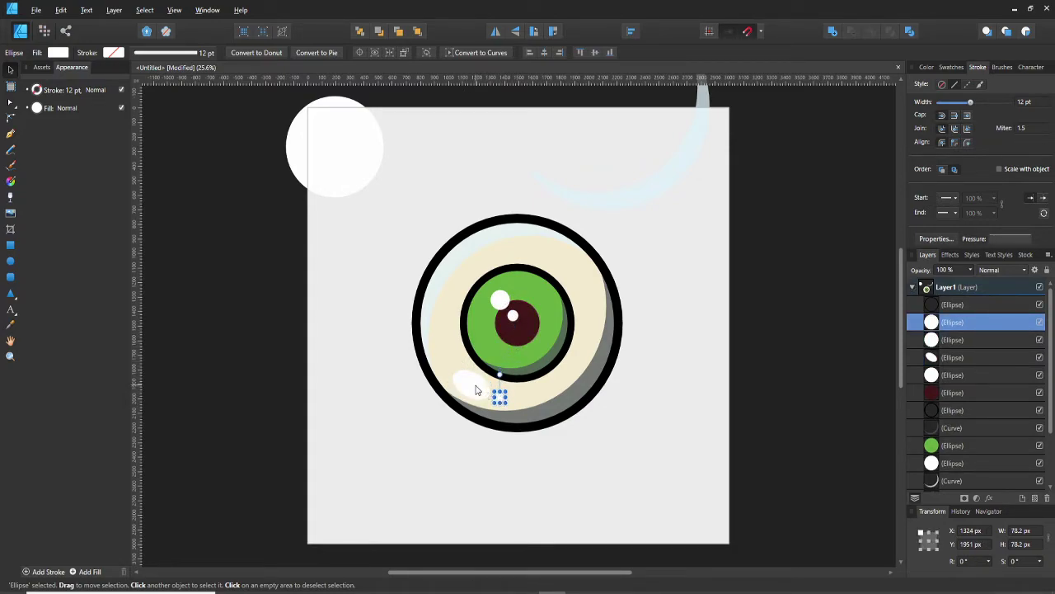
Fill the white oval and the small circle beside it with the eyeball's cream color, sampled from the artwork, with K at 0
left_click(470, 384, "shift")
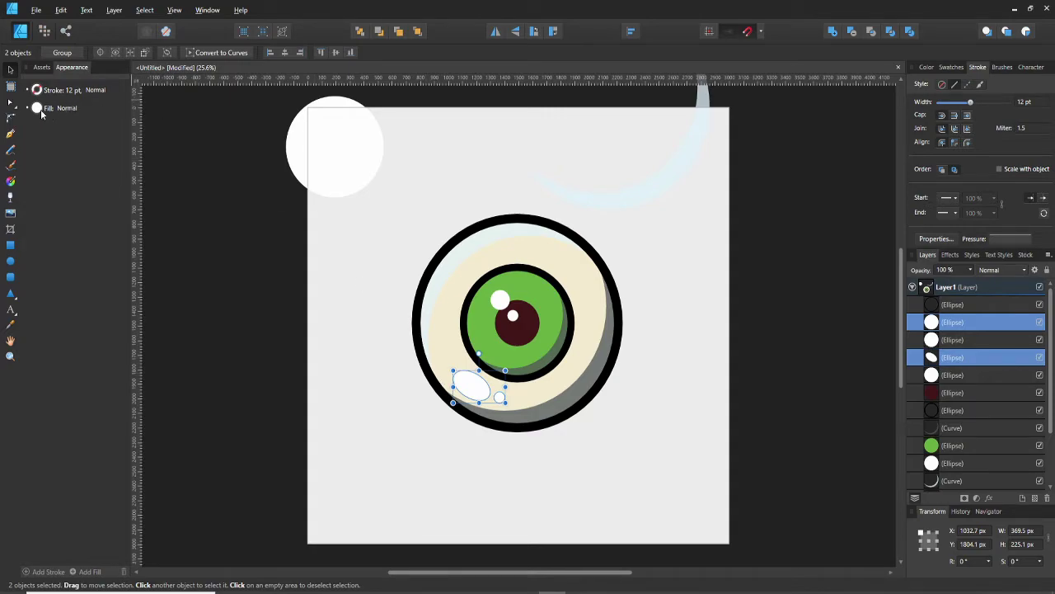
left_click(40, 108)
left_click(36, 108)
mouse_move(151, 130)
left_mouse_down()
mouse_move(191, 165)
mouse_move(501, 239)
mouse_move(514, 261)
left_mouse_up()
left_click(164, 130)
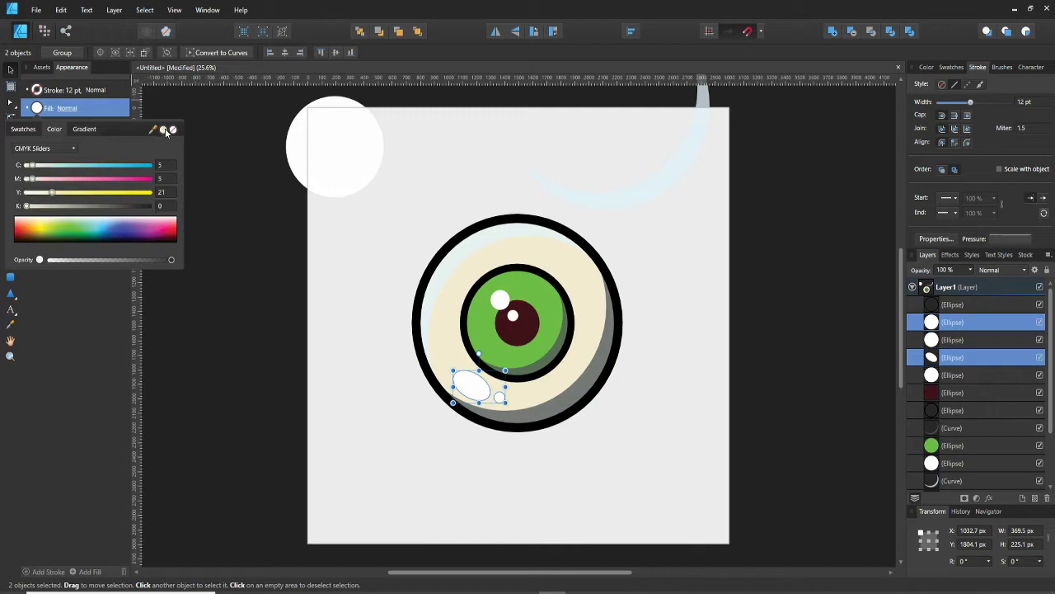
left_click(55, 210)
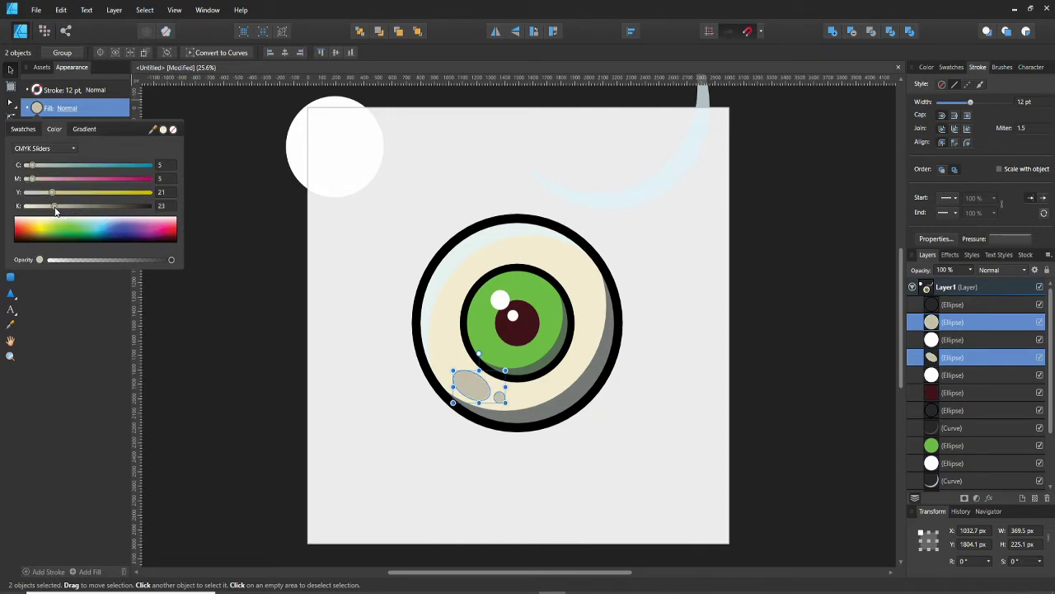
left_click_drag(54, 211, 28, 214)
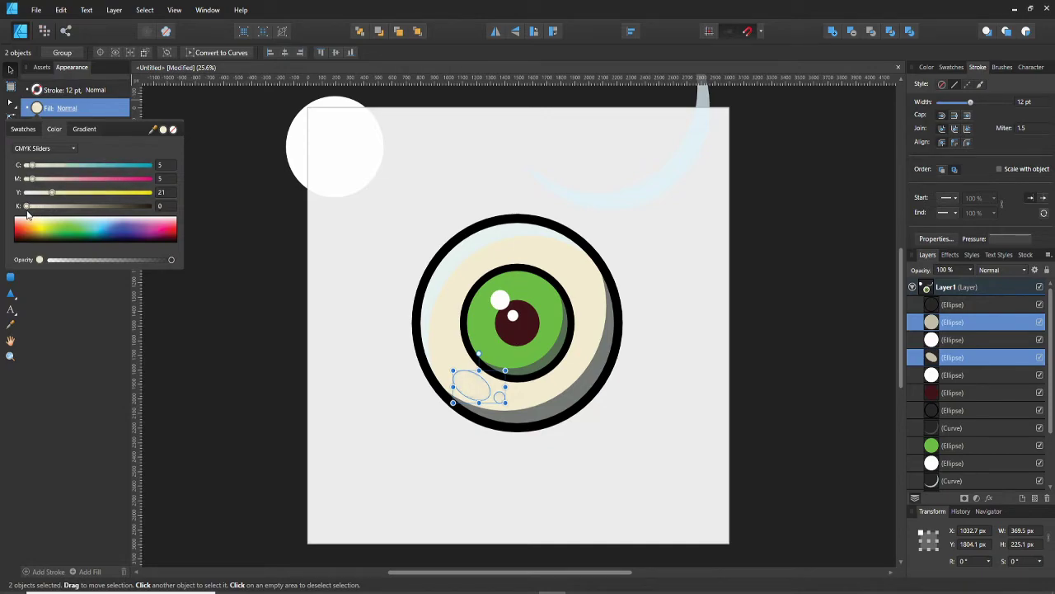
Raise the saturation of the two spots' cream fill and lower its lightness to a dark olive
left_click(42, 148)
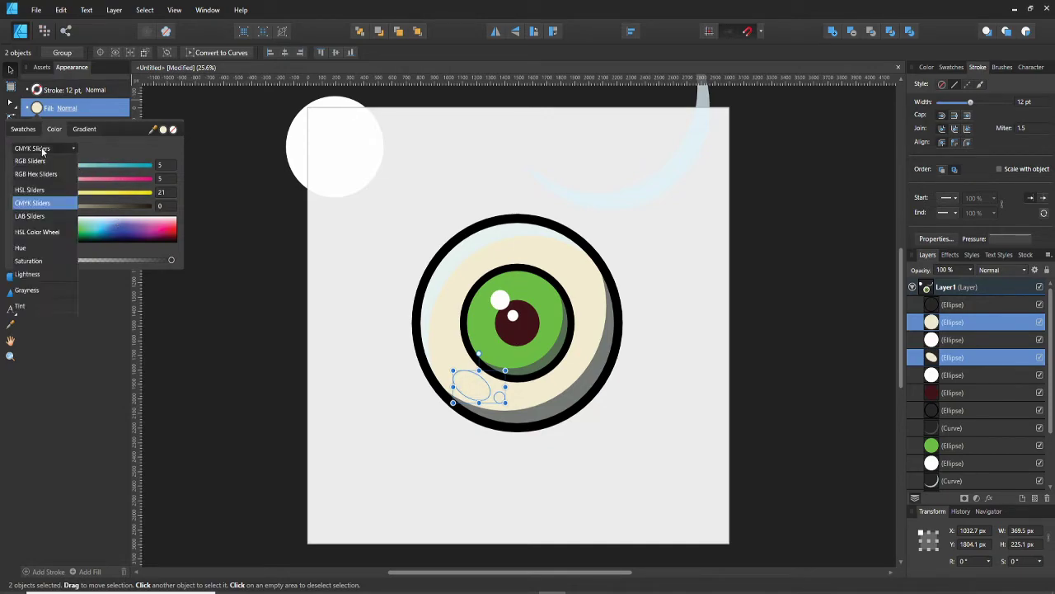
left_click(37, 261)
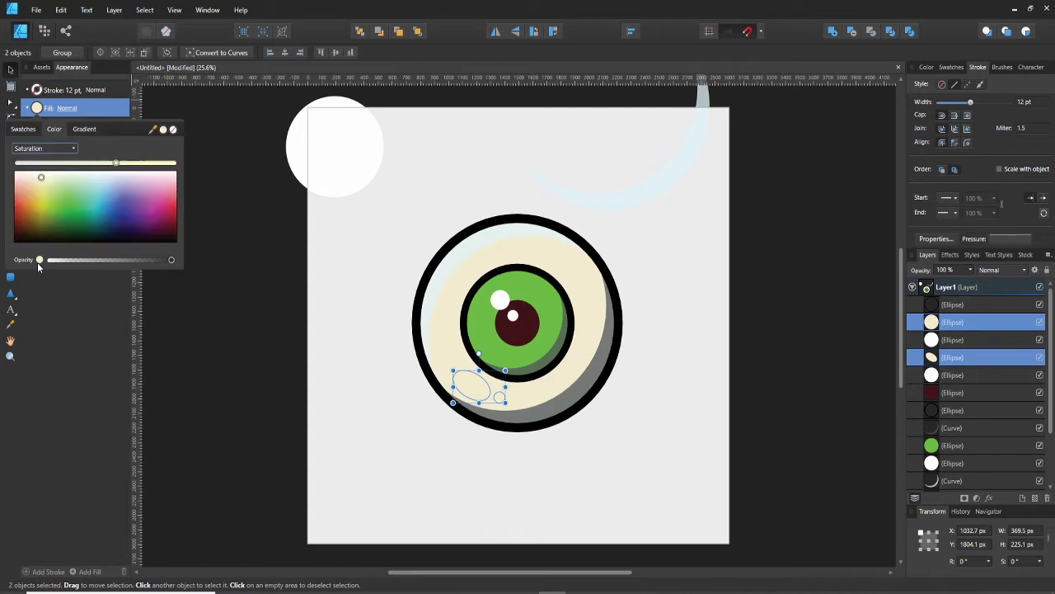
left_click_drag(131, 164, 146, 164)
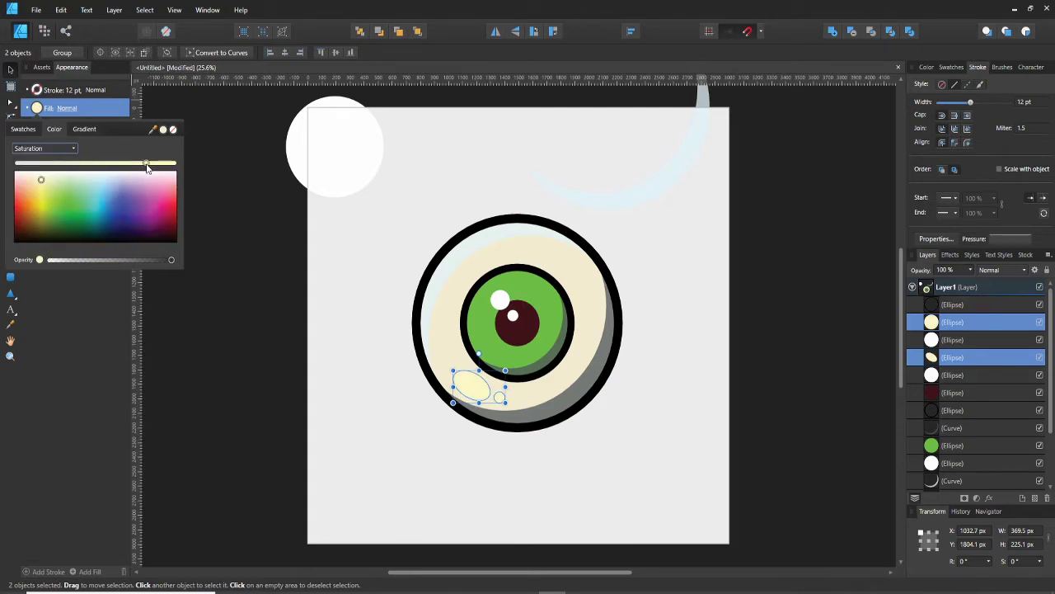
left_click(73, 149)
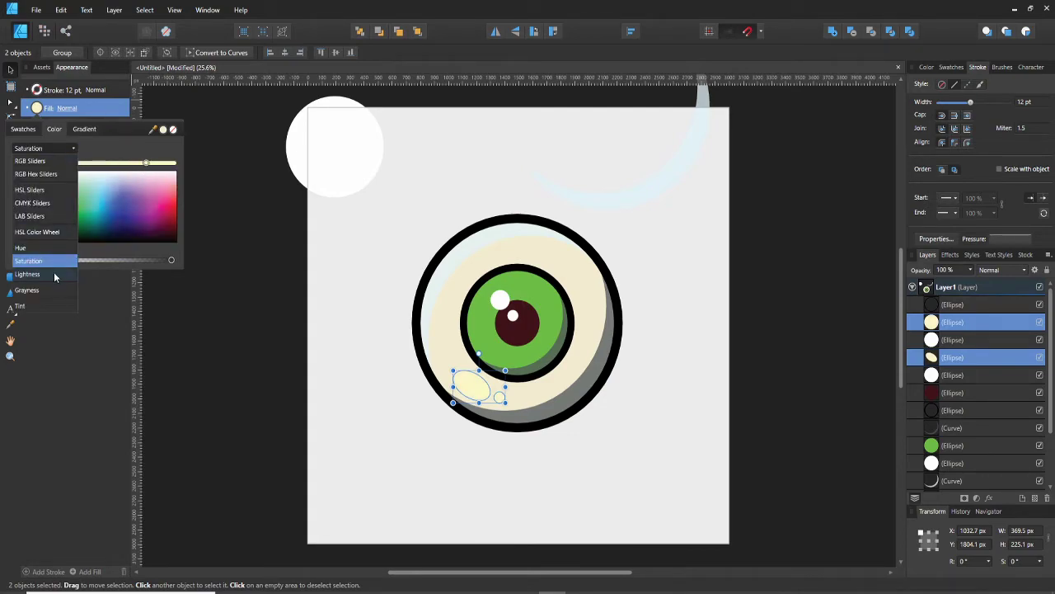
left_click(55, 277)
left_click_drag(132, 167, 43, 178)
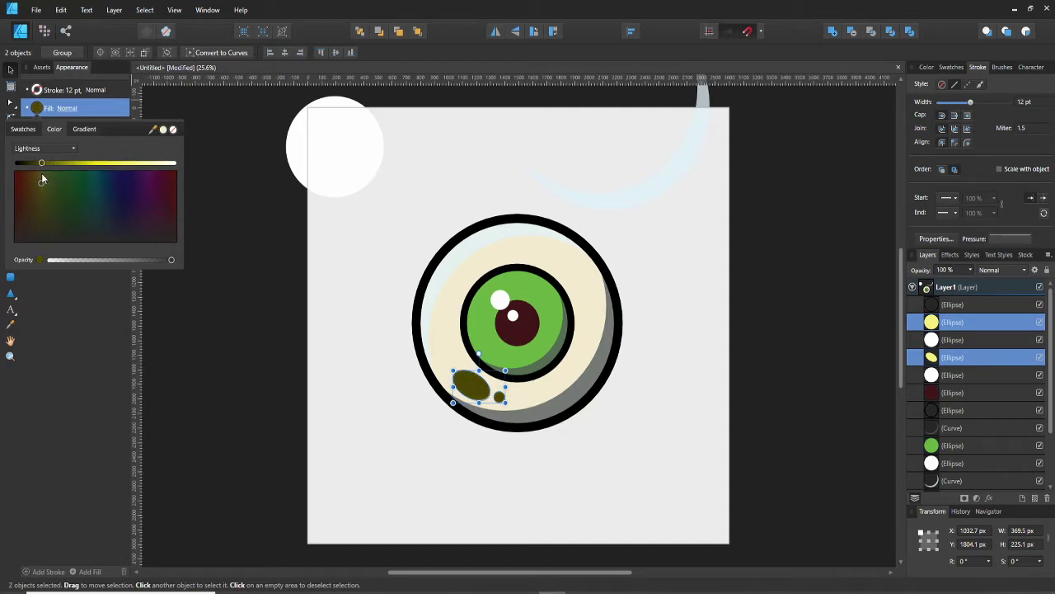
Reduce the opacity of the two spots' dark olive fill so they form faint tan marks on the eyeball
left_click(85, 130)
left_click(60, 132)
left_click(25, 132)
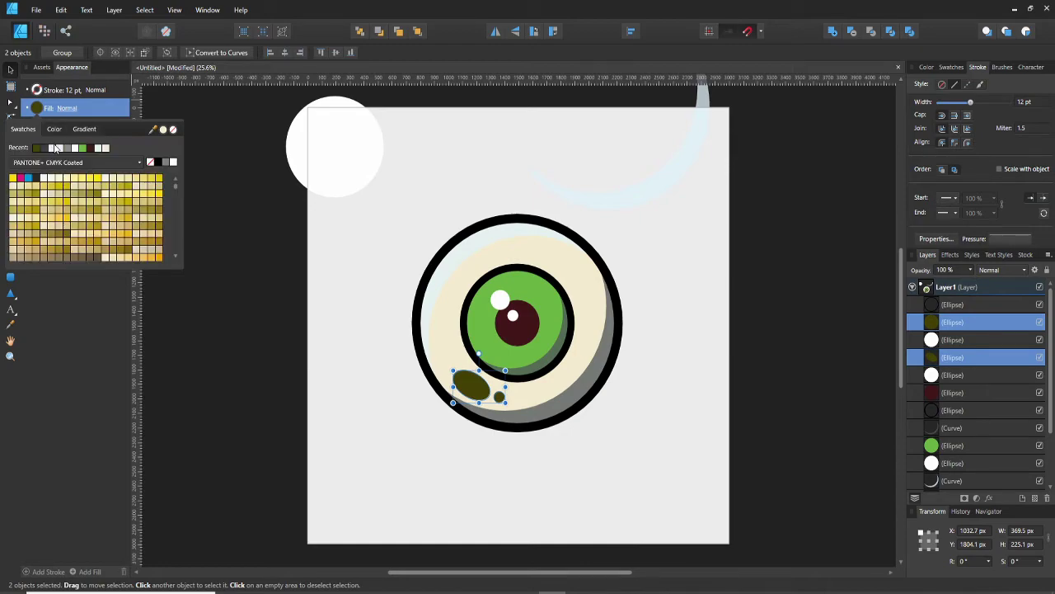
left_click(62, 130)
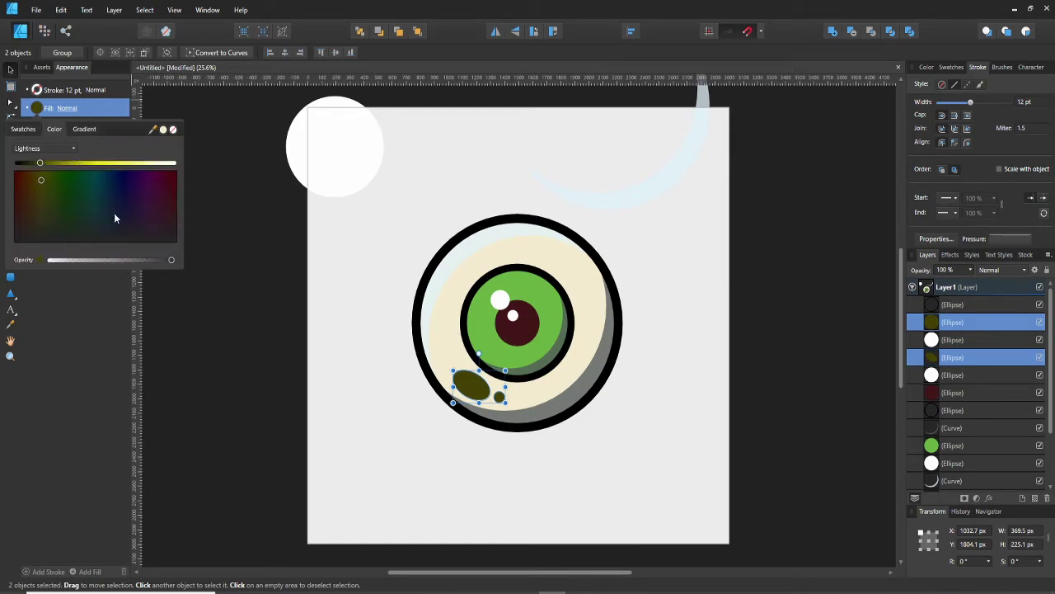
left_click(108, 257)
left_click_drag(109, 257, 72, 258)
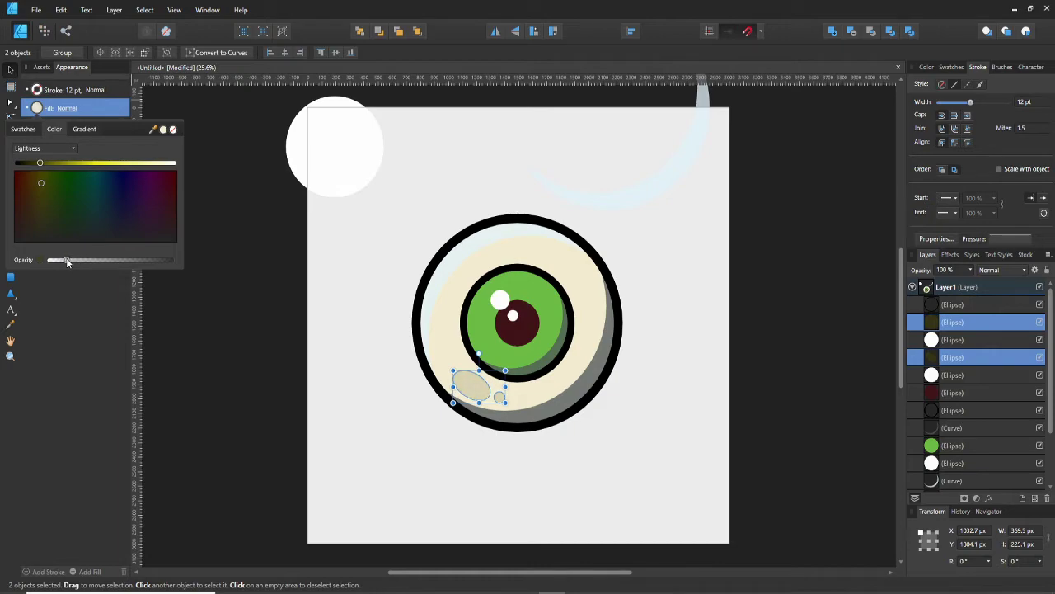
left_click(325, 341)
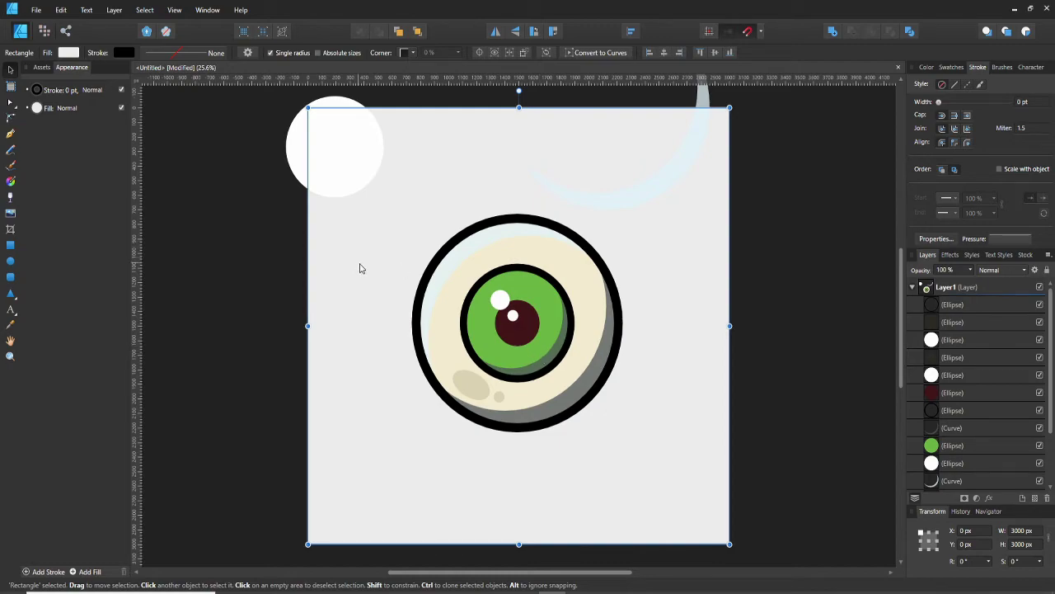
Scale the two white highlights on the iris and pupil slightly down together
left_click(500, 302)
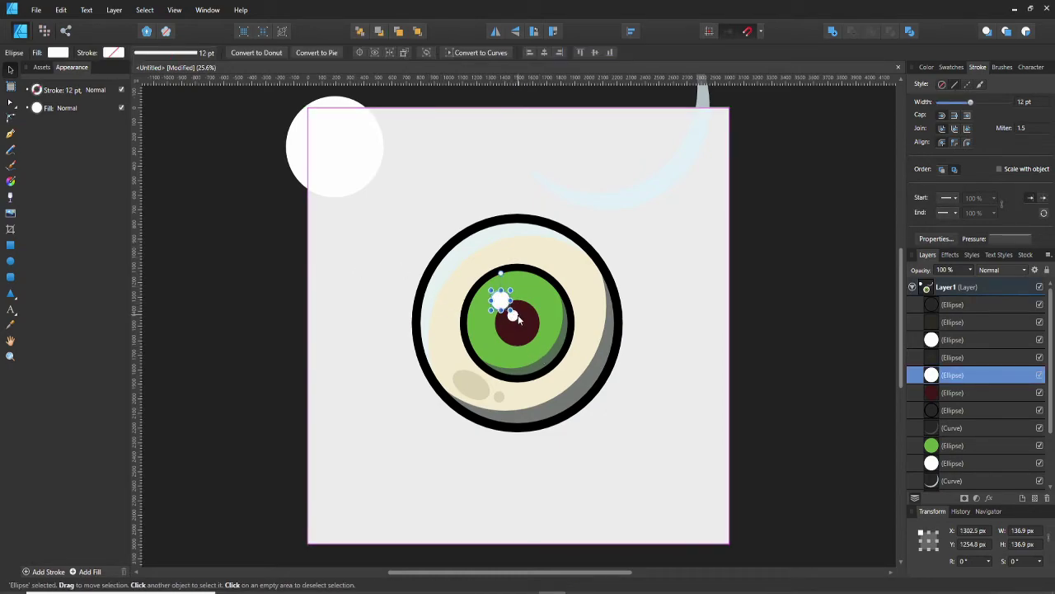
left_click(515, 315, "shift")
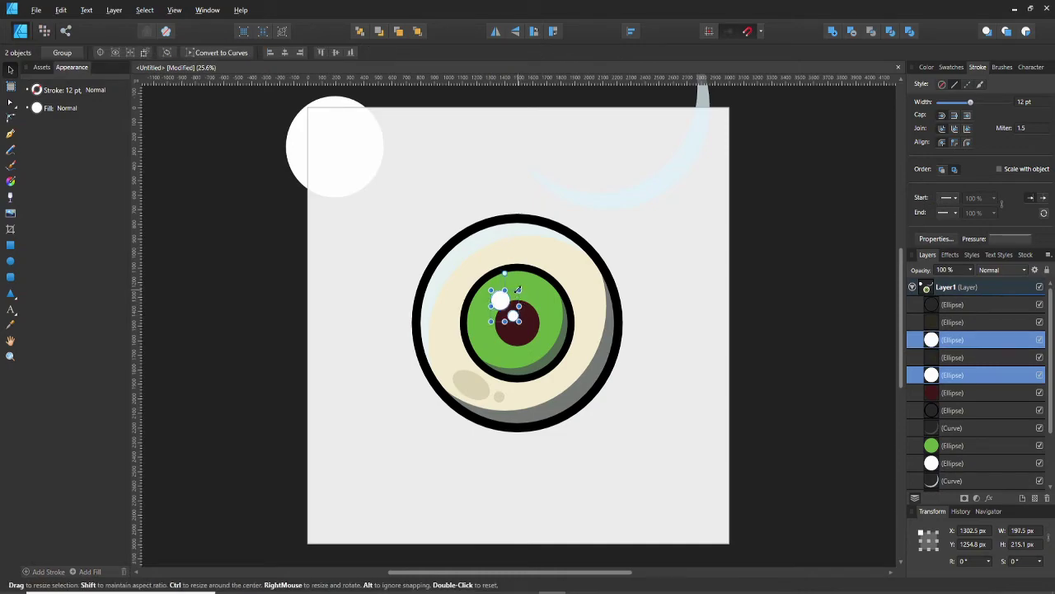
left_click(589, 271)
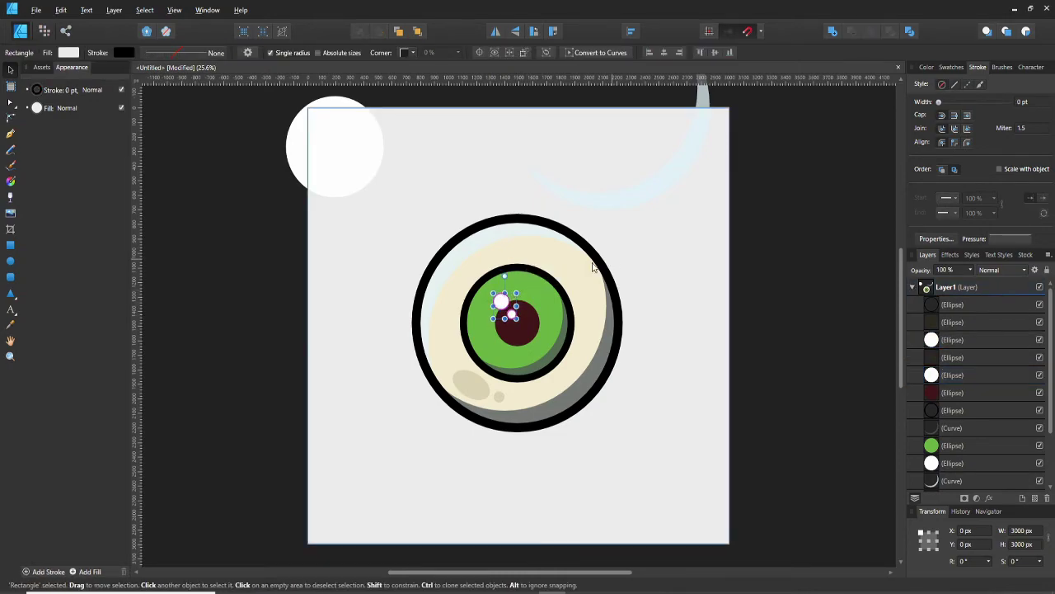
Duplicate the pale highlight crescent on the eyeball's upper left and offset the copy down and right over the iris
left_click(487, 301)
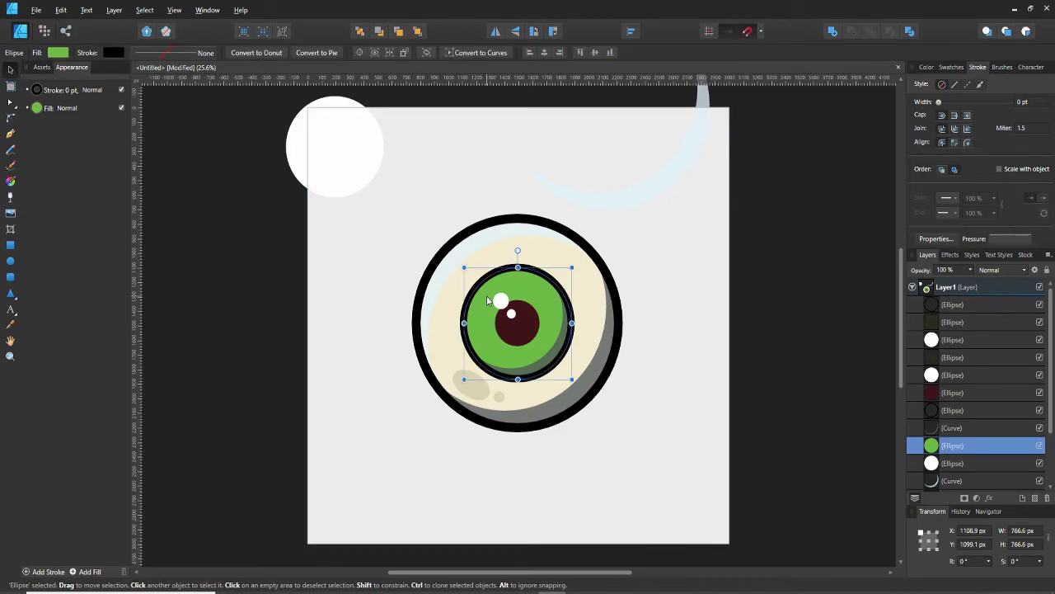
left_click(452, 264)
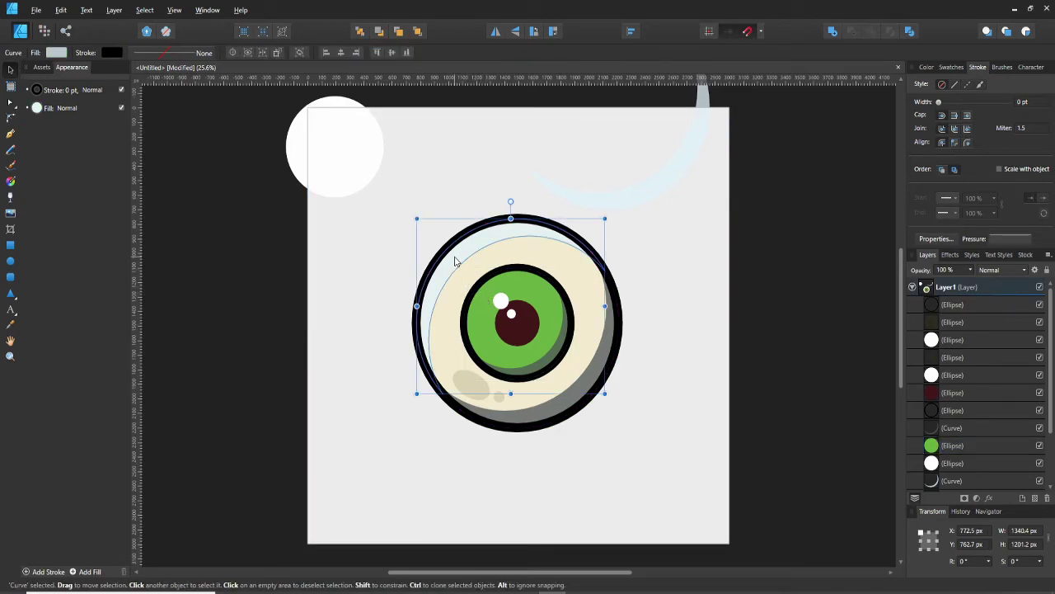
left_click_drag(454, 262, 485, 295)
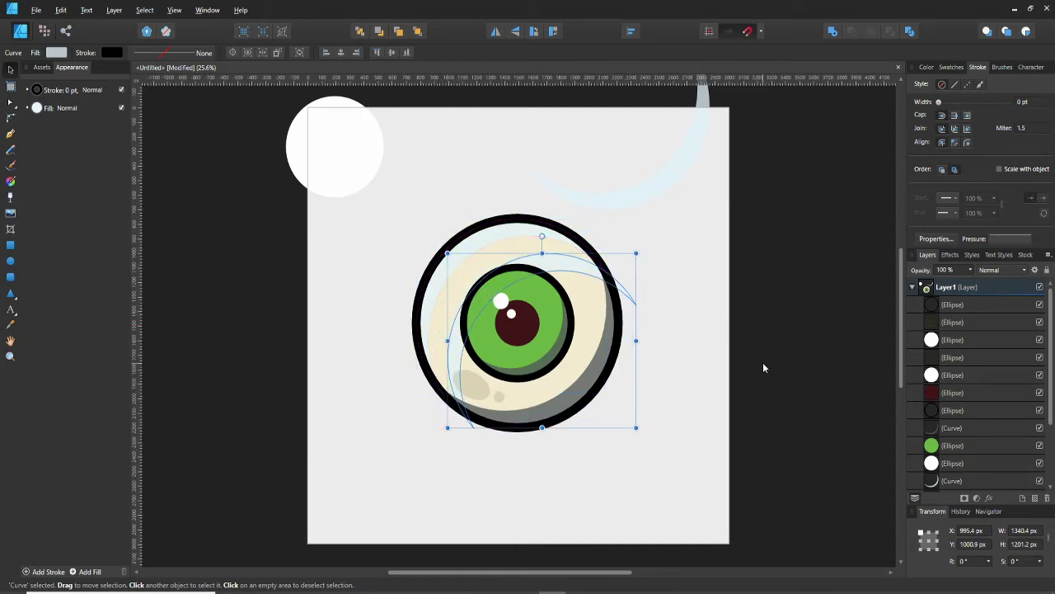
Move the copied pale crescent directly above the green iris in the layer order and fit it, about 652 px wide, inside the iris's upper-left edge
scroll(963, 406, "down", 2)
left_click_drag(948, 463, 936, 392)
left_click_drag(635, 252, 537, 286)
left_click(746, 284)
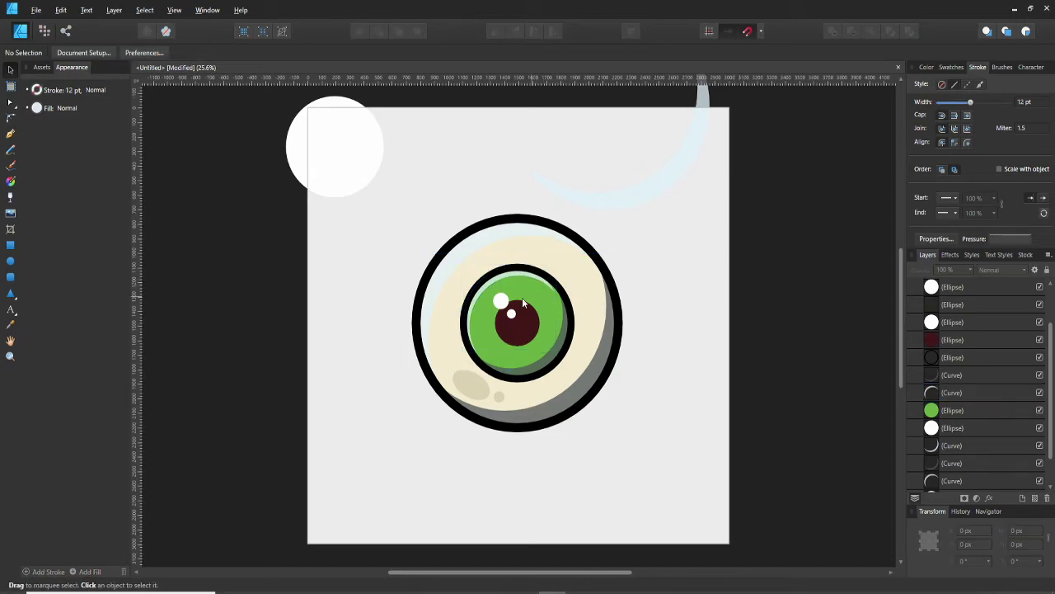
Lower the fill opacity of the iris's pale highlight crescent so more of the green blends through
left_click(488, 289)
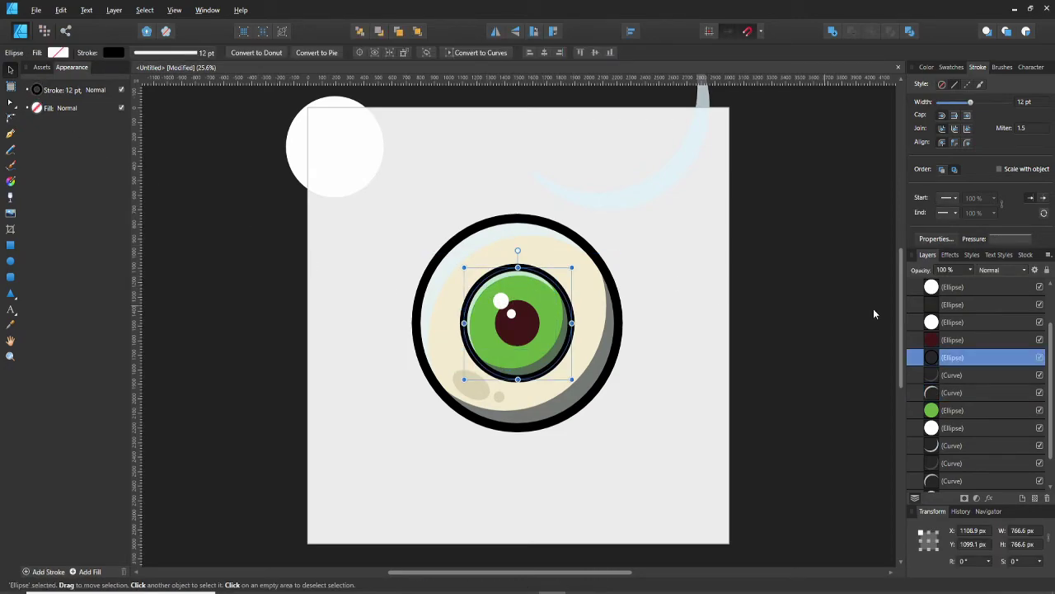
left_click(955, 392)
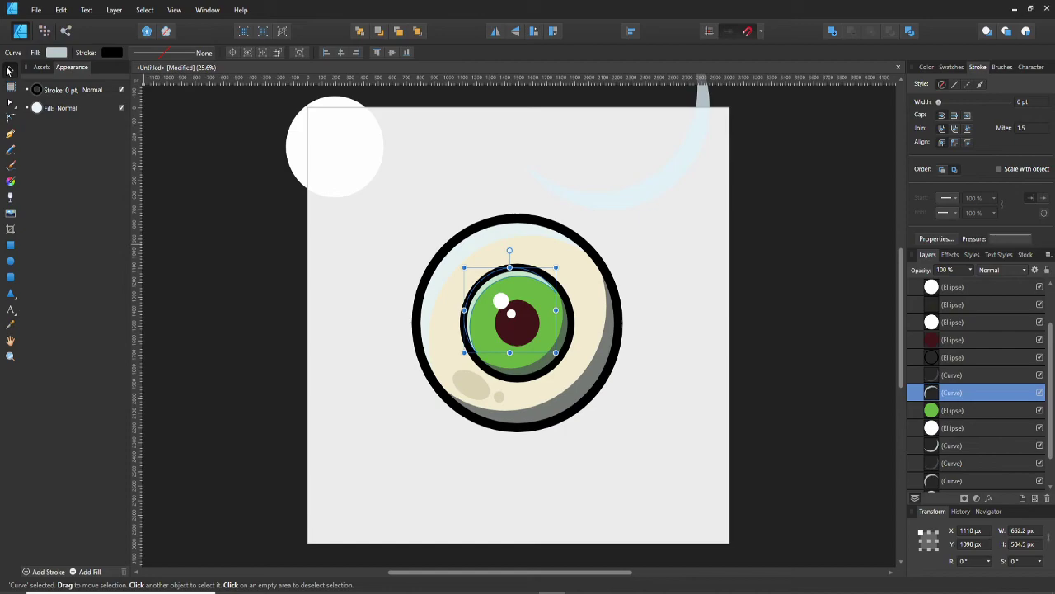
left_click(56, 52)
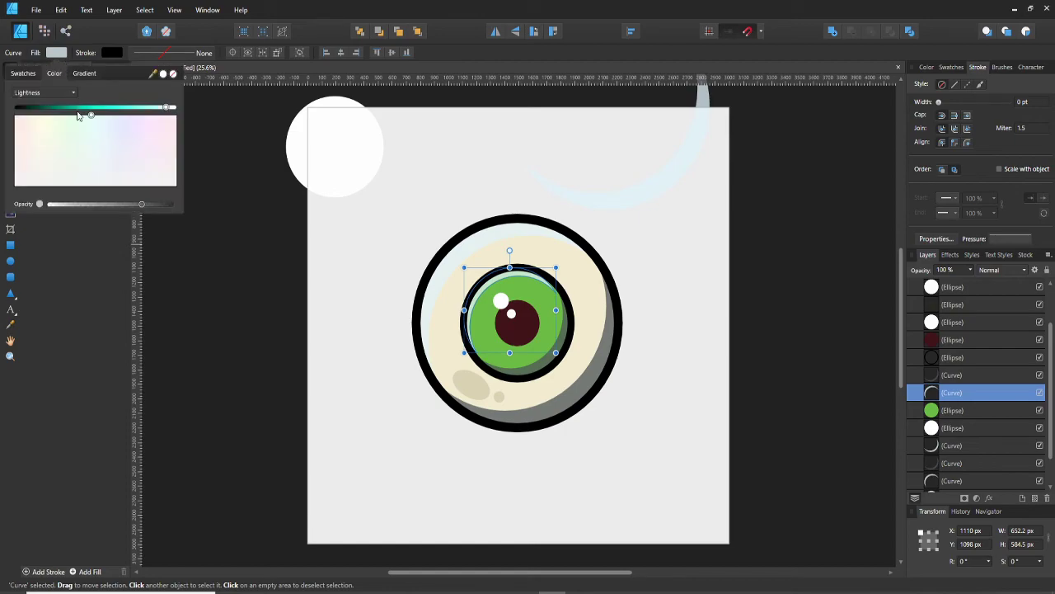
left_click(106, 204)
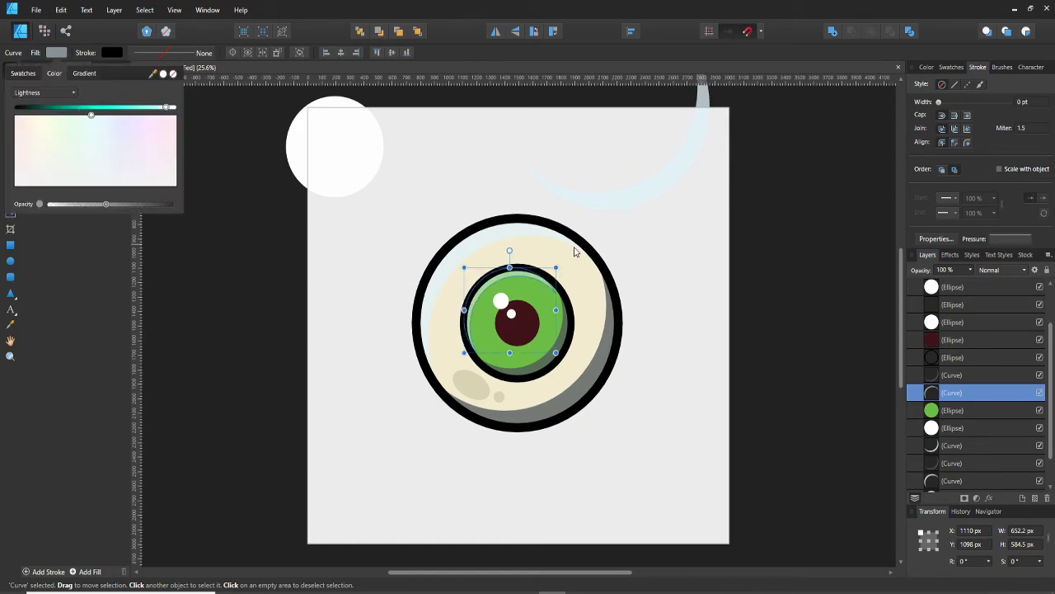
left_click(618, 246)
left_click(773, 251)
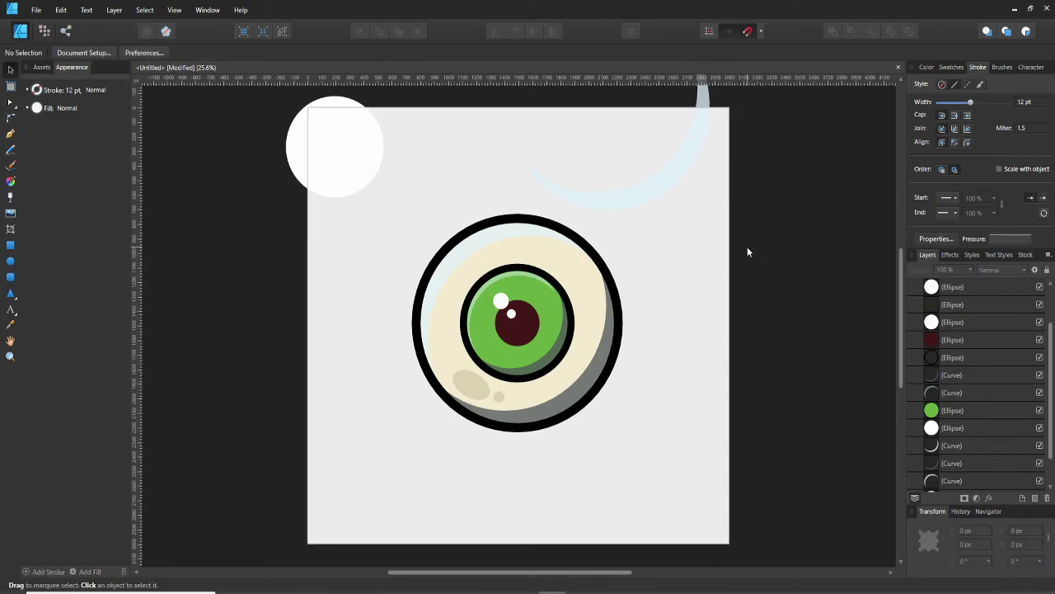
Thin the eyeball's outer outline evenly by lowering both ends of its stroke pressure profile to the same level
left_click(588, 252)
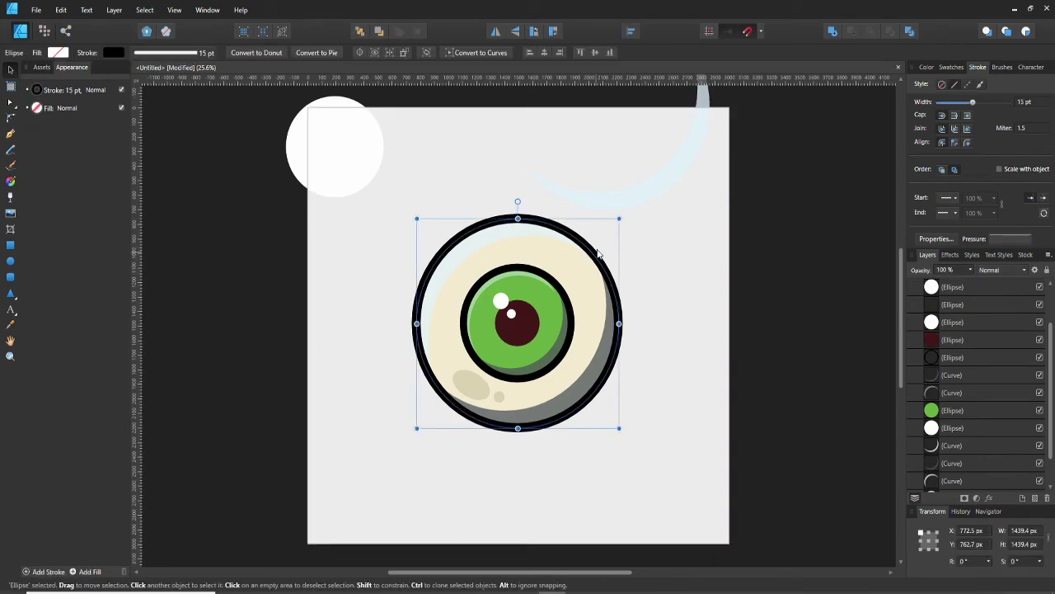
left_click(994, 239)
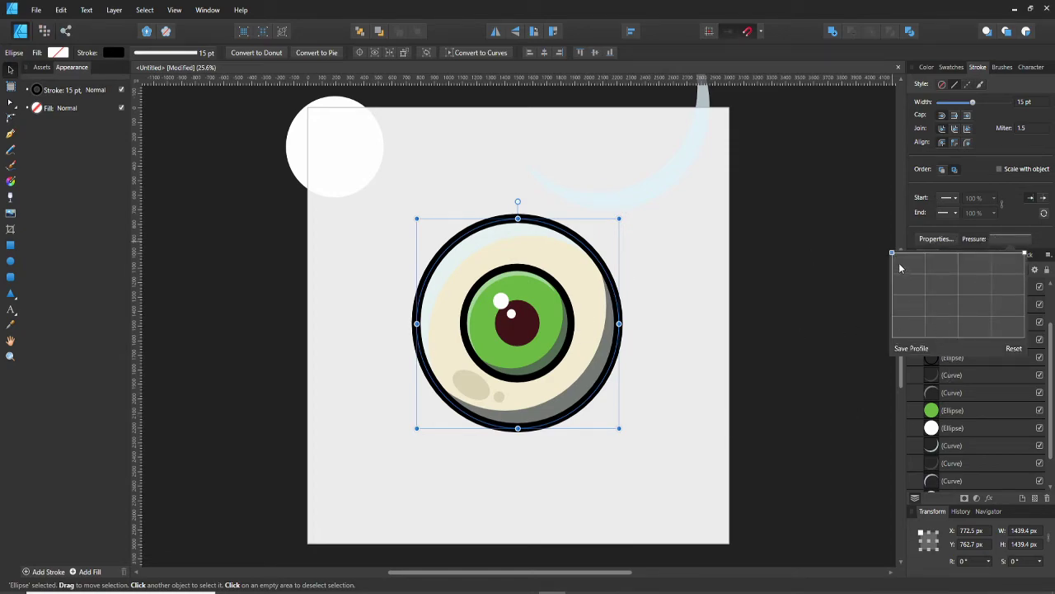
left_click_drag(892, 253, 893, 272)
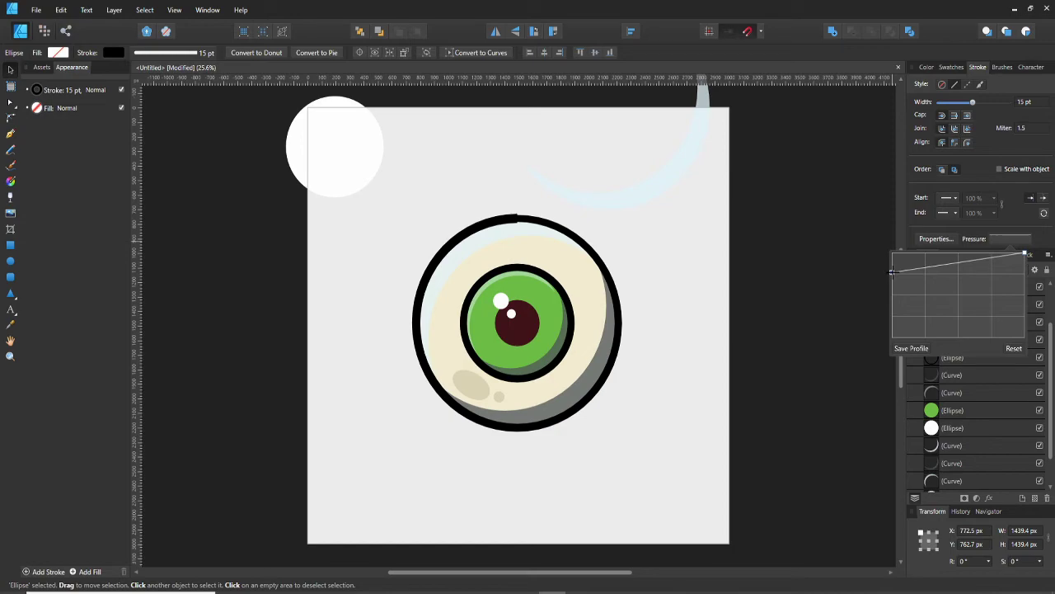
left_click_drag(892, 272, 891, 285)
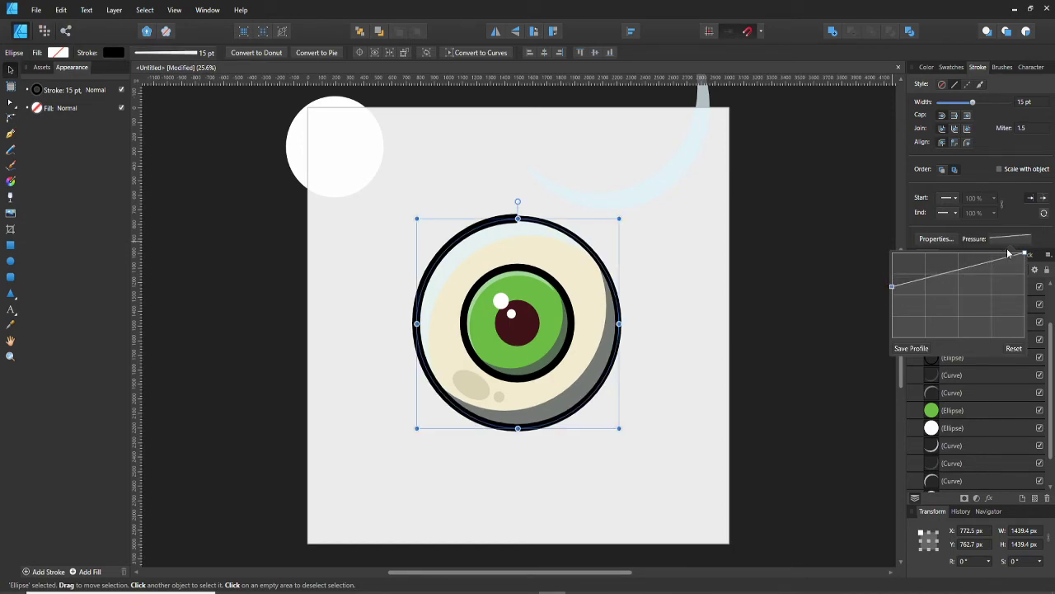
left_click_drag(1024, 253, 1033, 288)
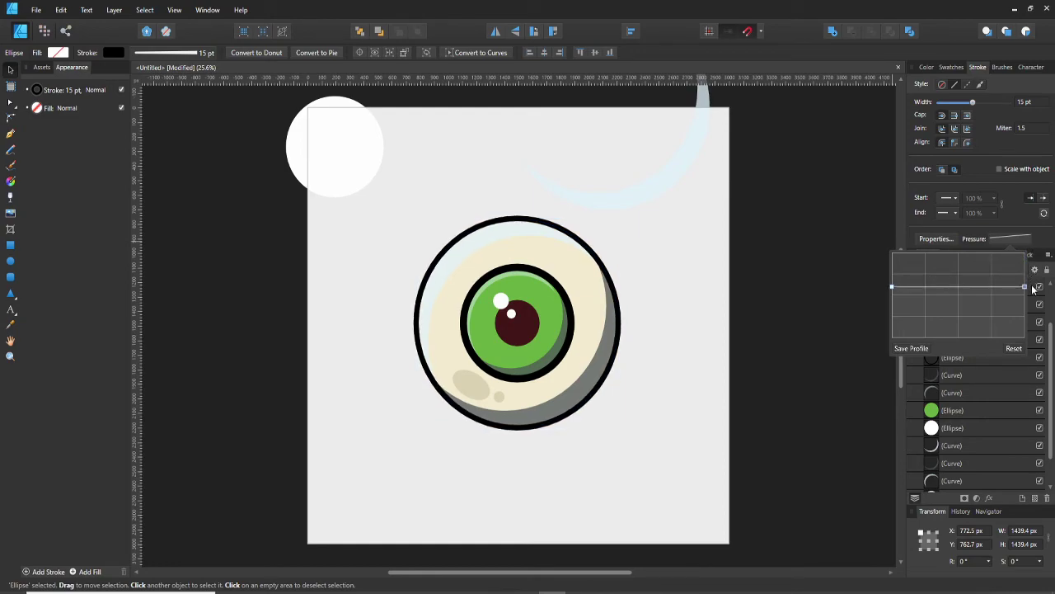
Reshape the outer outline's pressure profile with full-width ends and an added point dipping left of the middle, thinning the stroke partway around
left_click(1000, 238)
left_click(955, 286)
mouse_move(956, 286)
left_mouse_down()
mouse_move(957, 255)
mouse_move(961, 314)
mouse_move(971, 313)
left_mouse_up()
left_click_drag(892, 286, 888, 250)
left_click_drag(970, 312, 938, 283)
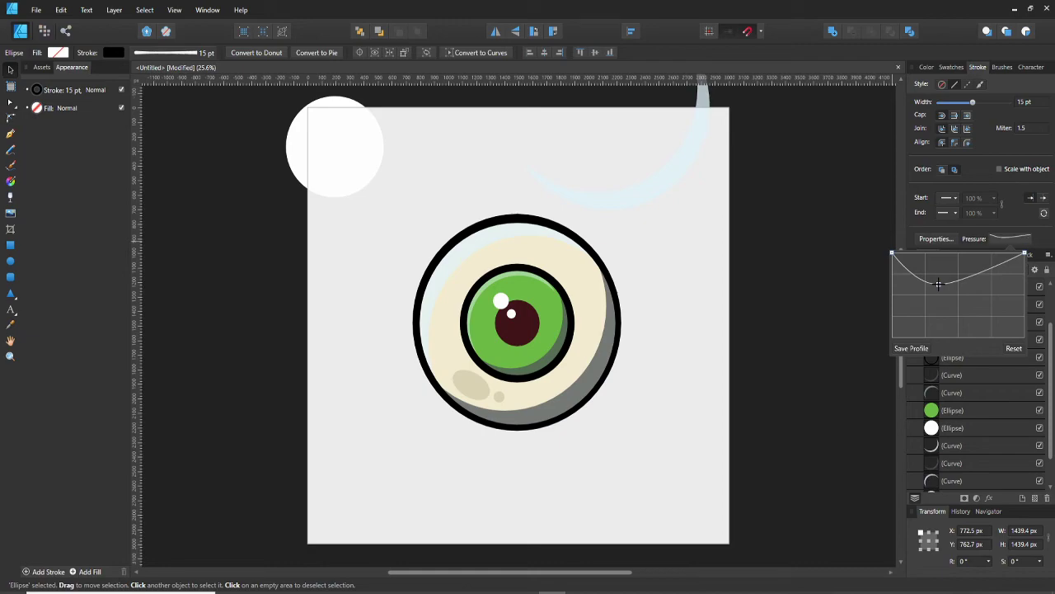
left_click(778, 374)
Recolor the green iris to hot pink by shifting its fill hue, trying cyan and purple along the way
left_click(577, 387)
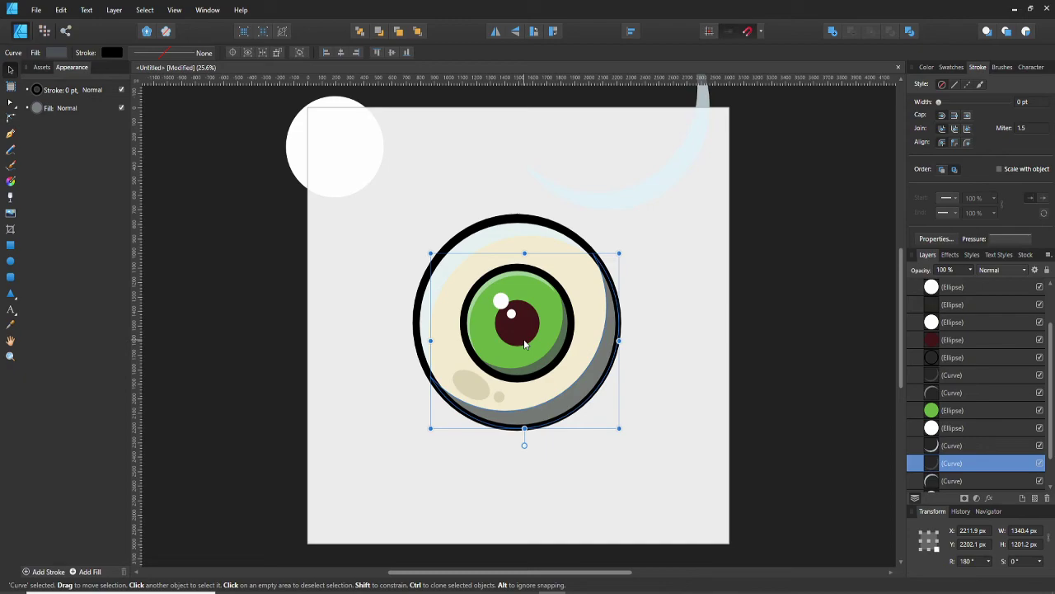
left_click(488, 345)
left_click(59, 53)
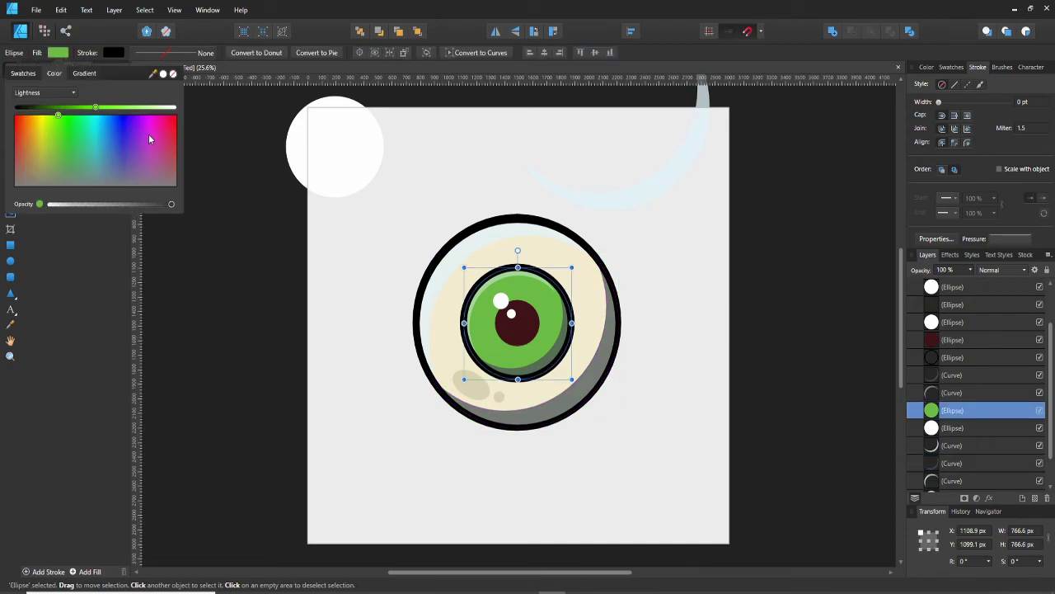
left_click(45, 92)
left_click(42, 193)
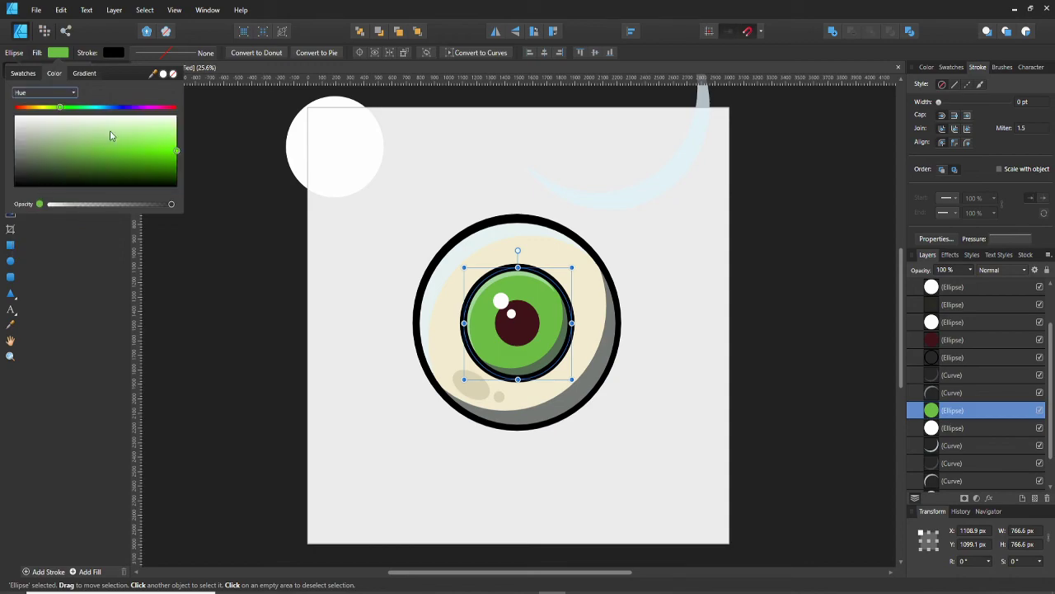
left_click(97, 108)
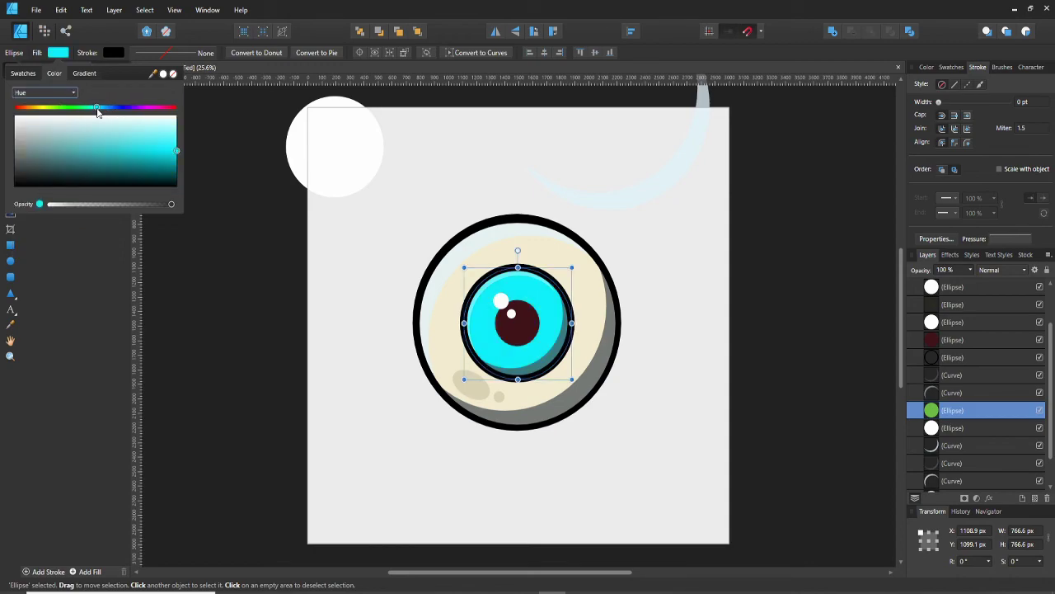
left_click(143, 108)
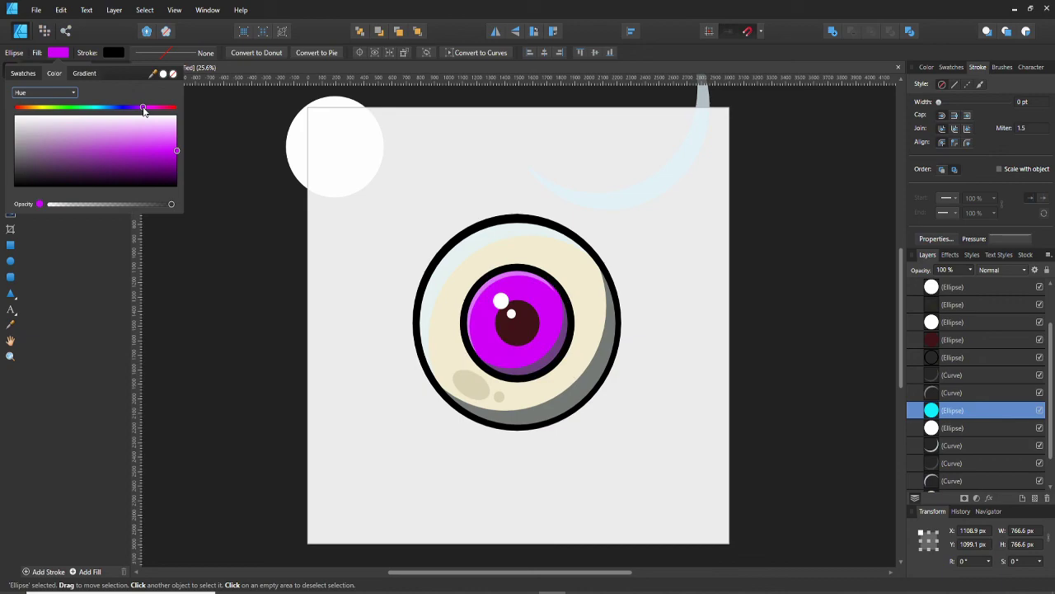
mouse_move(149, 111)
left_mouse_down()
mouse_move(169, 110)
mouse_move(158, 110)
left_mouse_up()
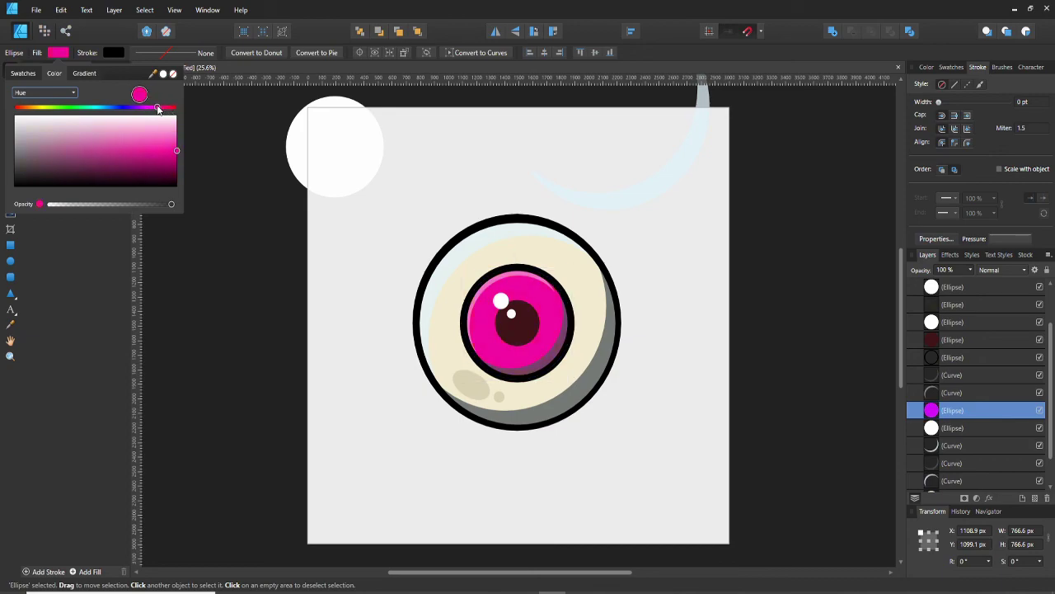
left_click(342, 306)
left_click(770, 287)
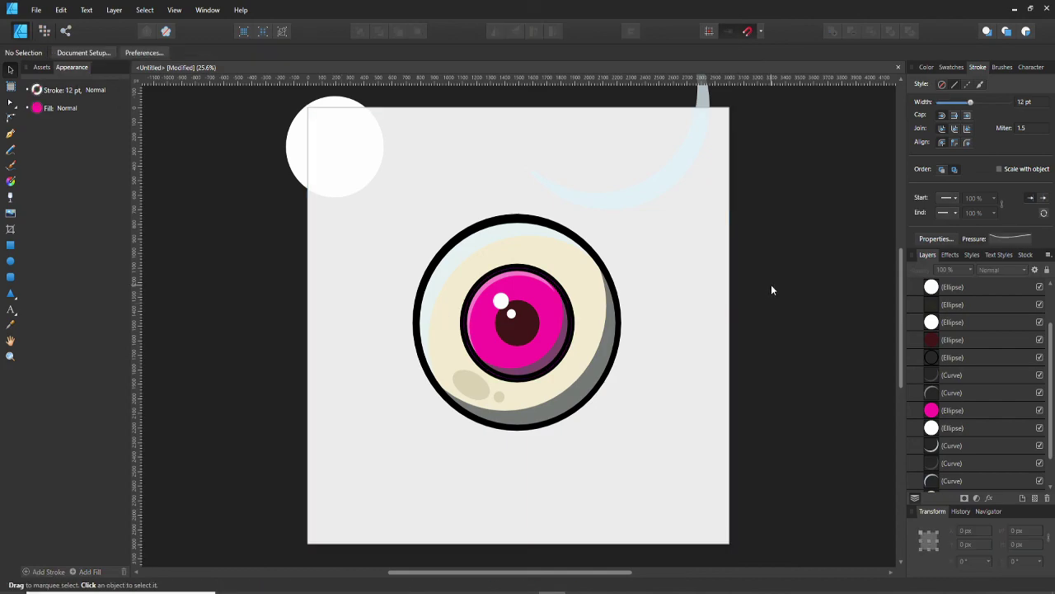